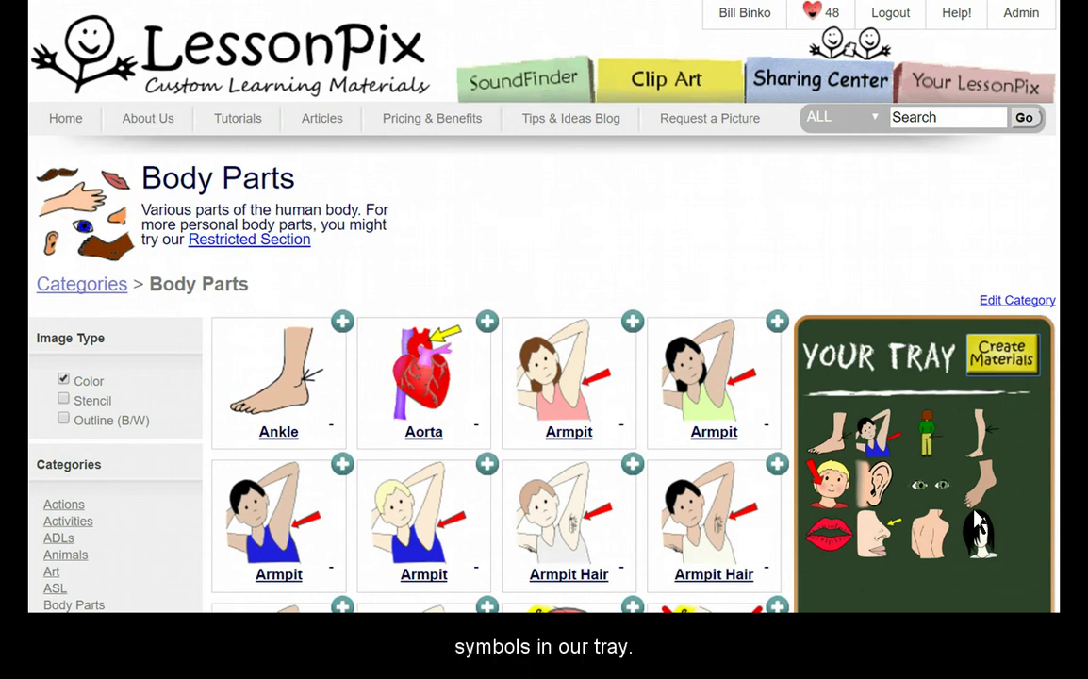
Start Picture Cards from the tray to list the Ankle, Armpit, Butt and Calf symbols.
left_click(998, 363)
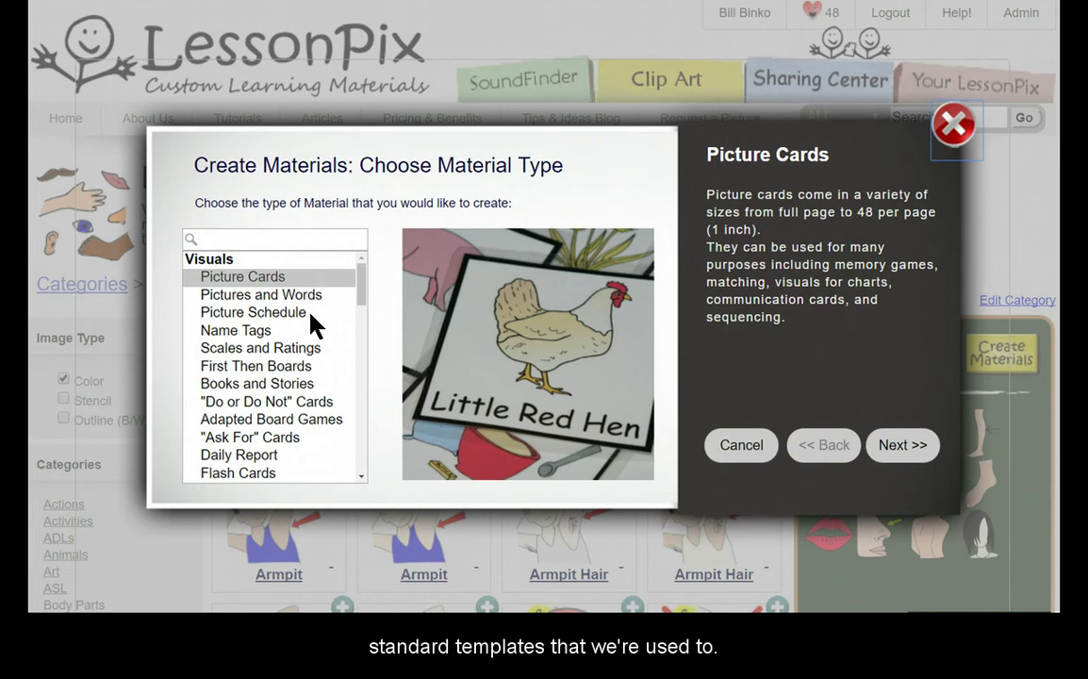
left_click(236, 277)
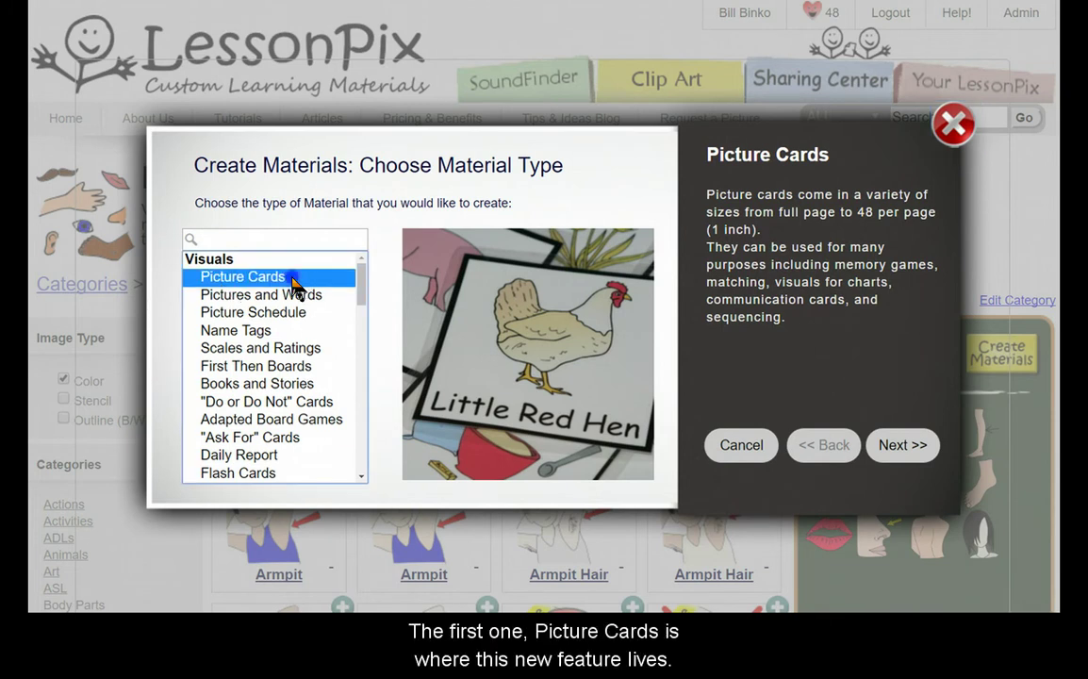
left_click(903, 449)
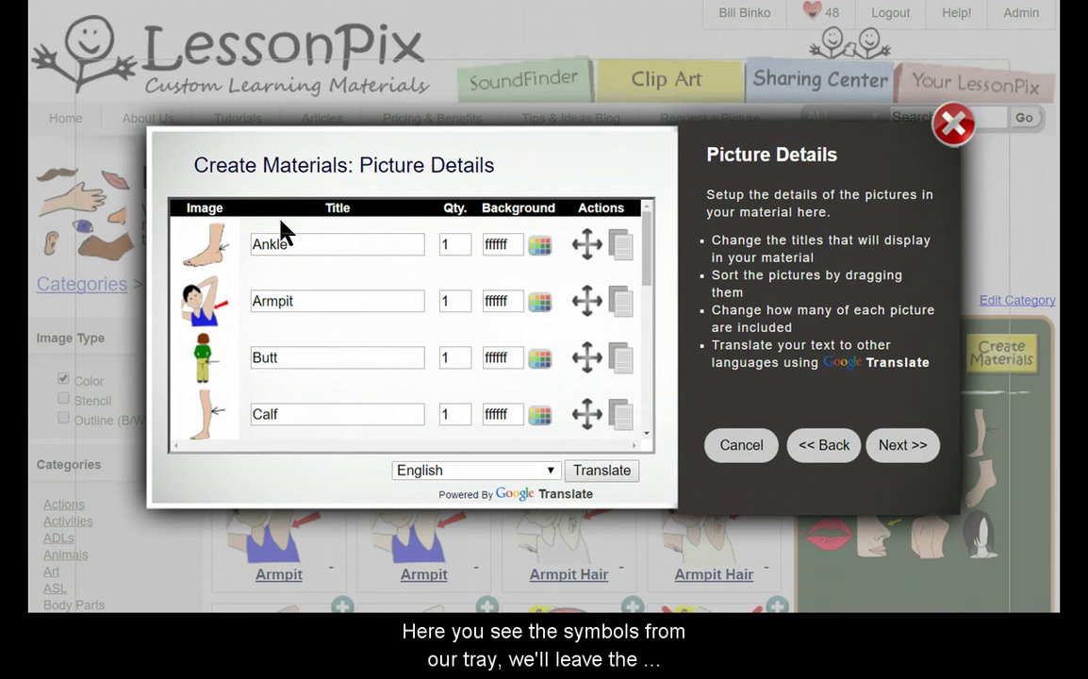
Move to card options and view the Classic tab's fixed card layouts without changing them.
left_click(910, 455)
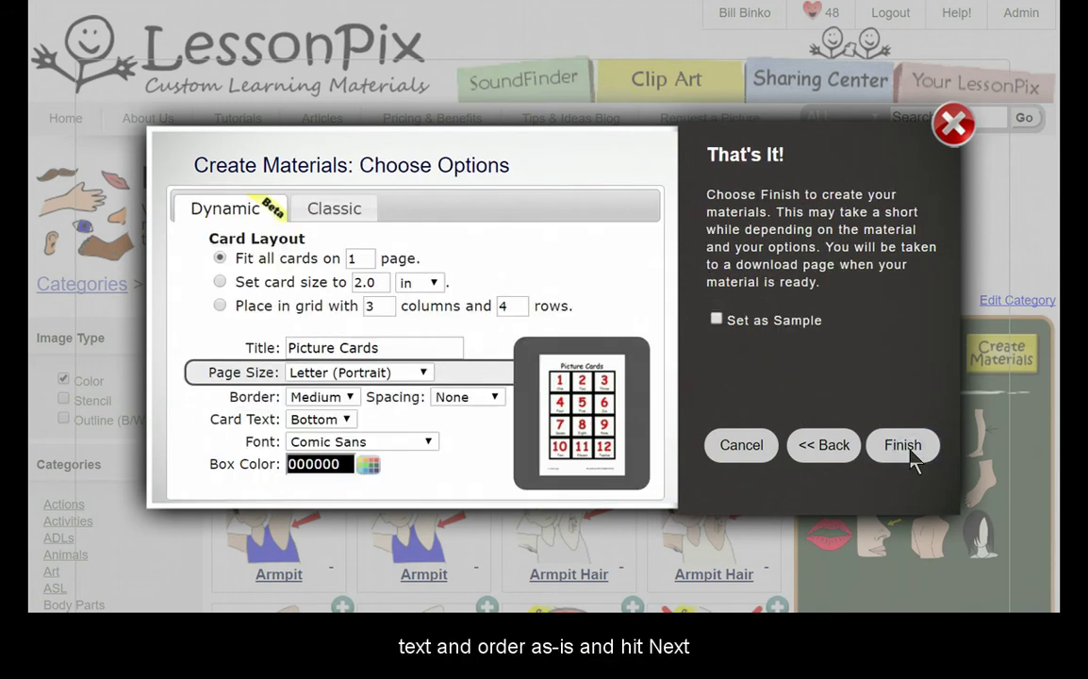
left_click(342, 211)
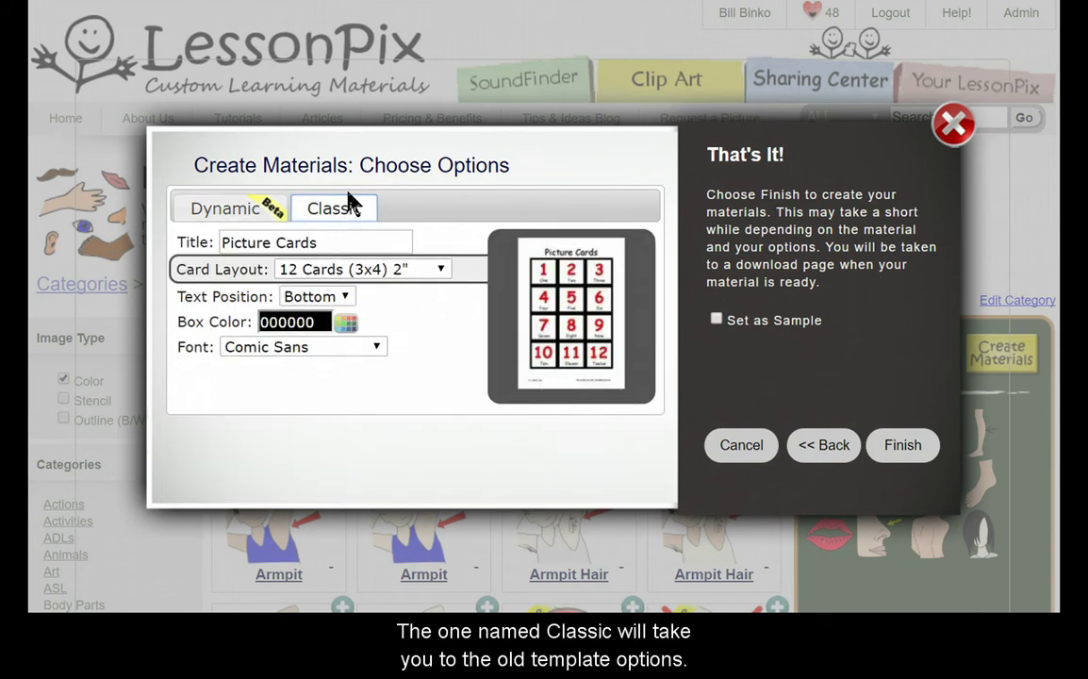
left_click(436, 271)
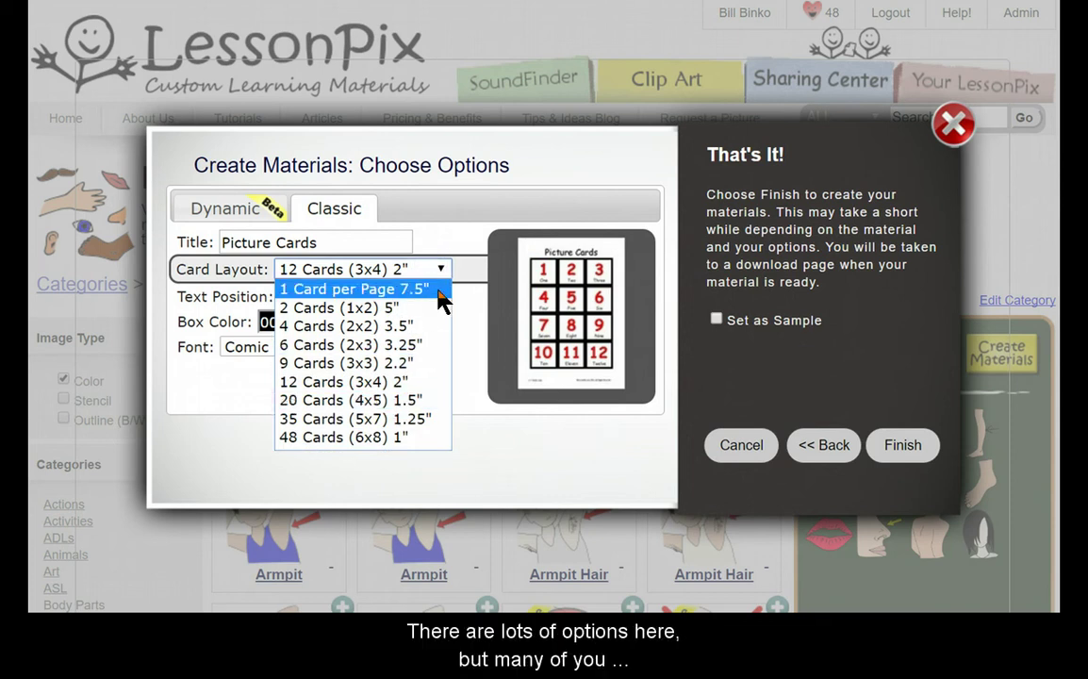
left_click(472, 229)
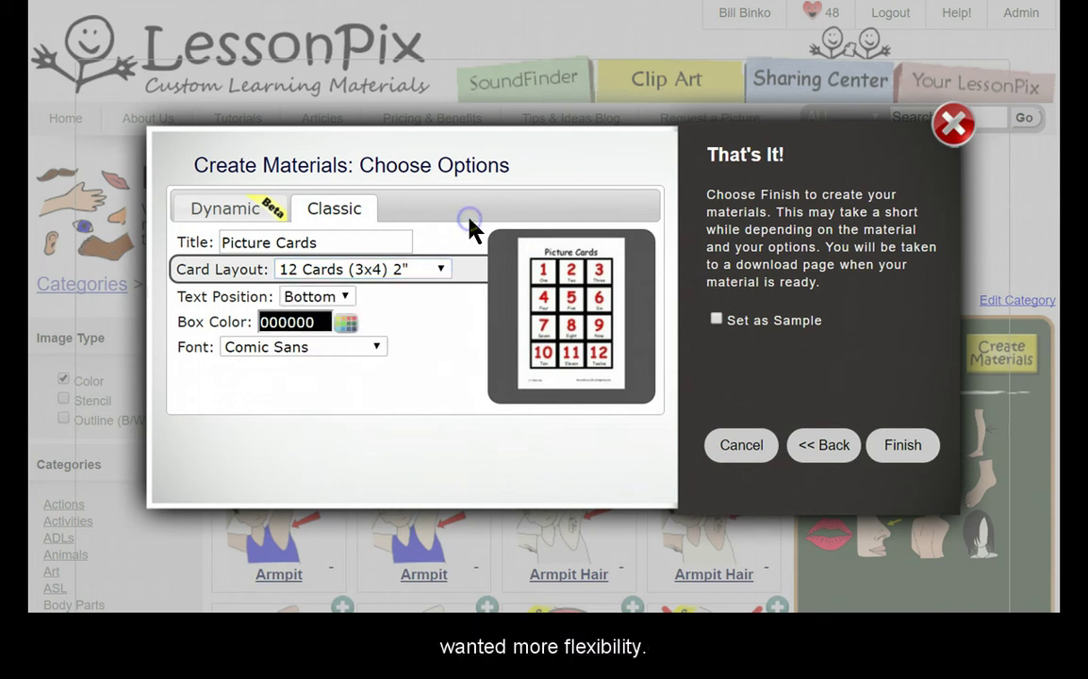
On the Dynamic tab, choose placing cards in a 3-column by 4-row grid.
left_click(219, 211)
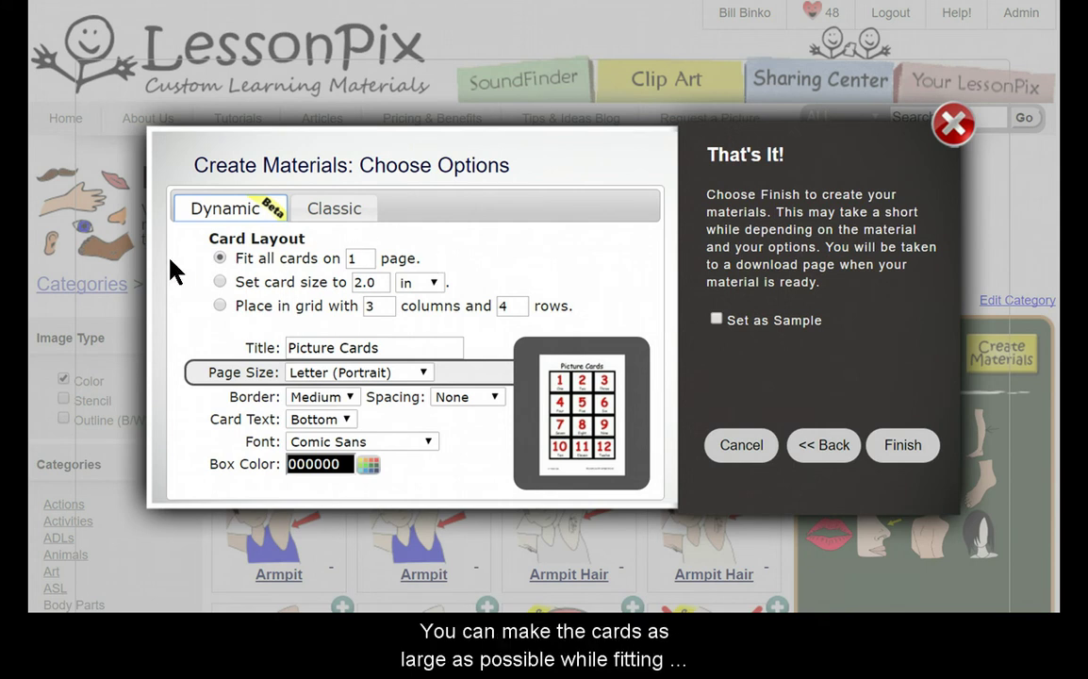
left_click(220, 281)
left_click(260, 284)
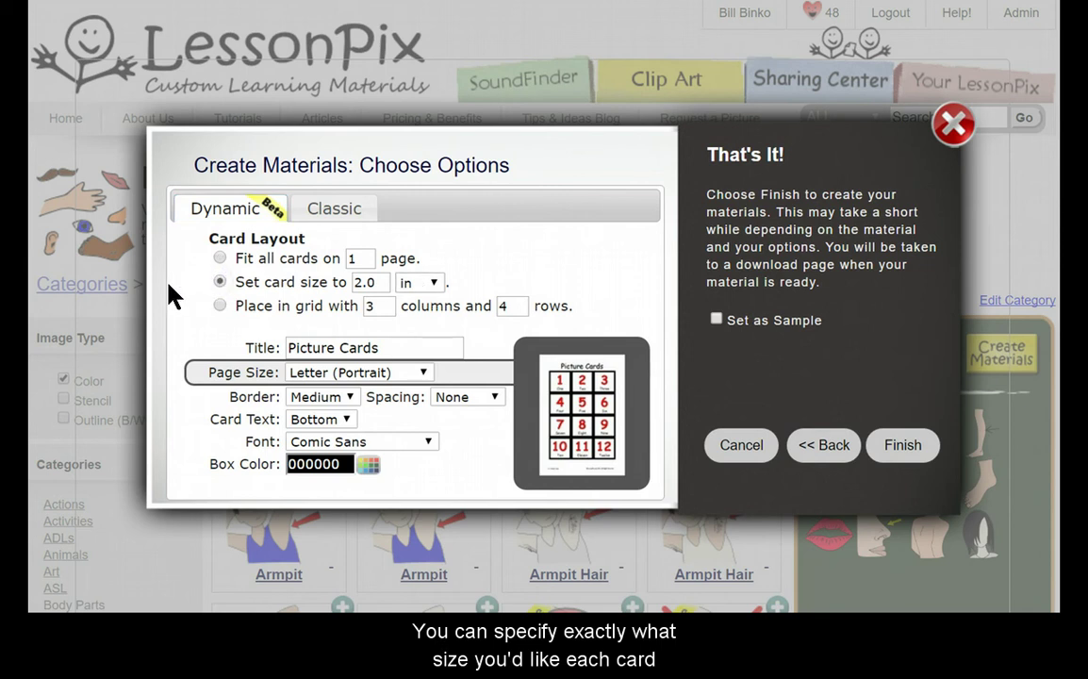
left_click(218, 307)
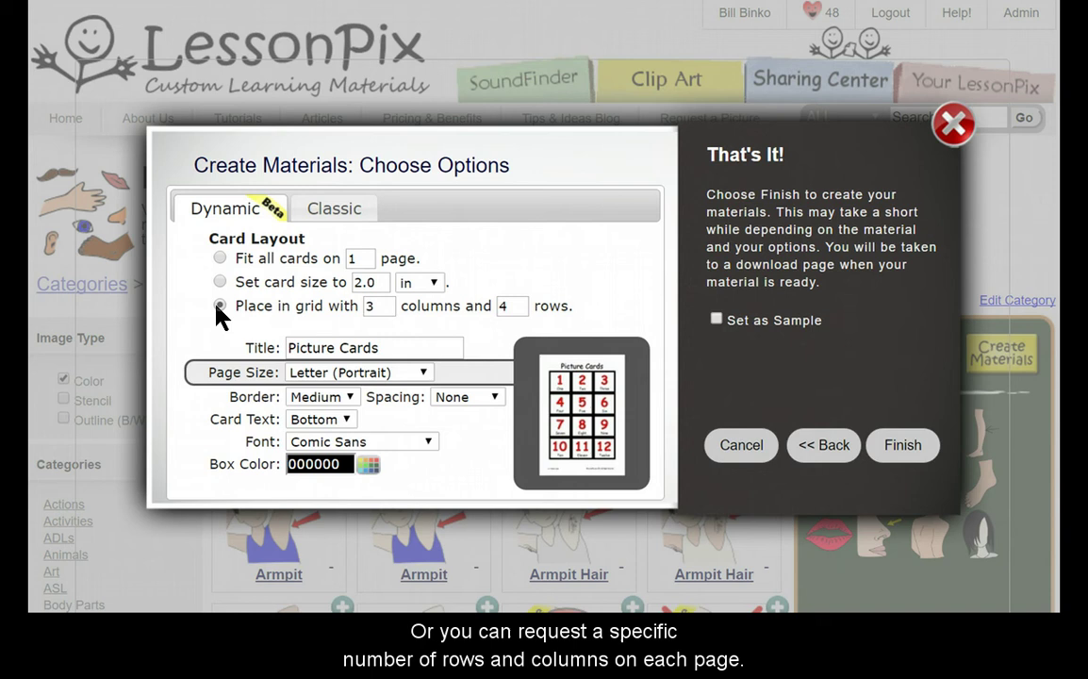
left_click(217, 307)
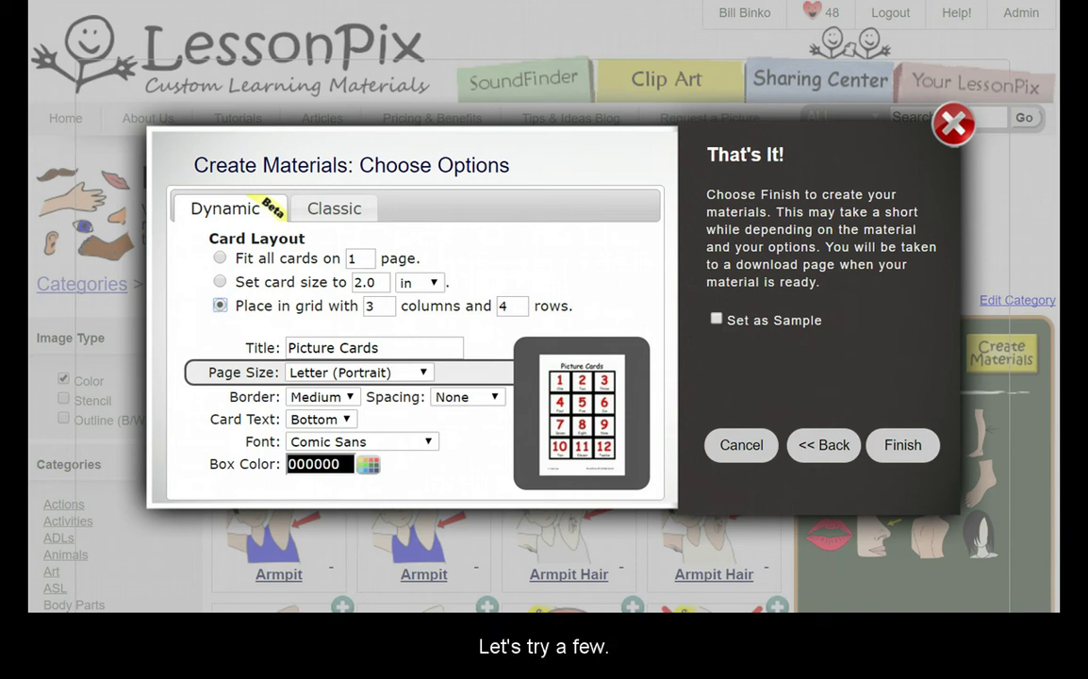
Fit all cards on 1 page, title it 'Body Parts', and use Letter (Landscape) paper.
left_click(220, 258)
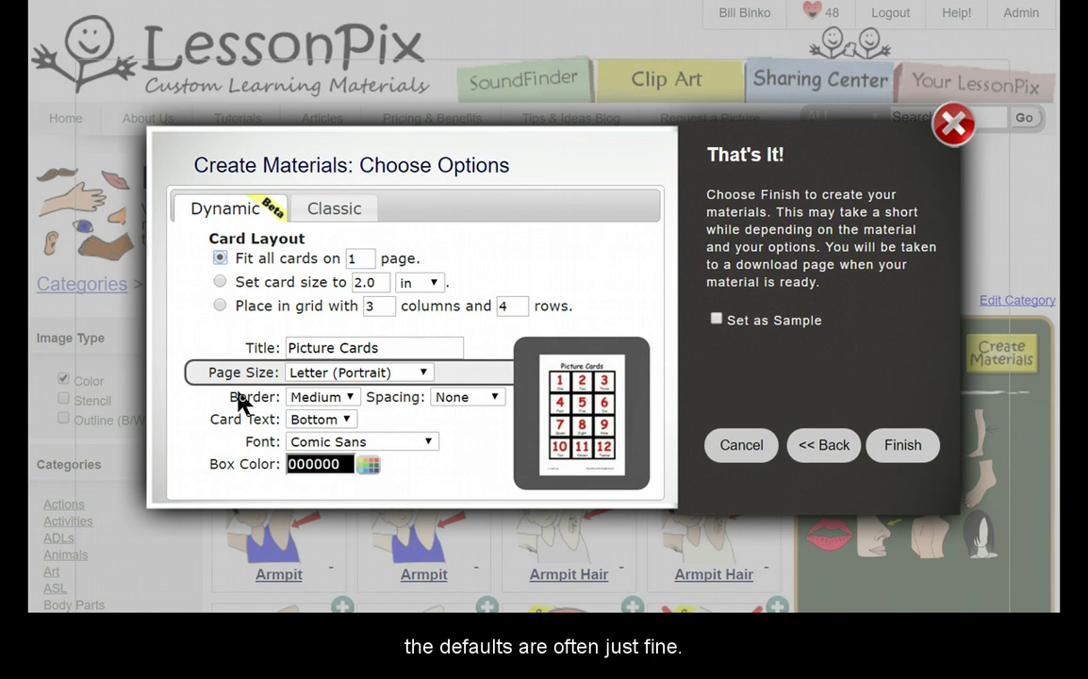
triple_click(393, 347)
type("Body Parts")
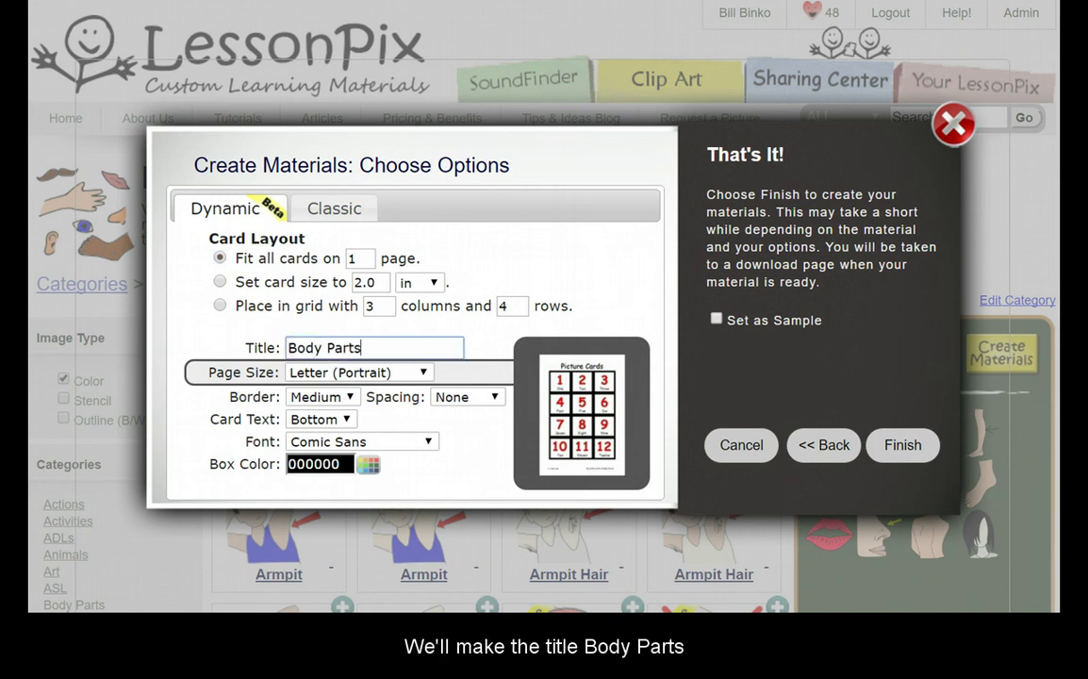
left_click(352, 376)
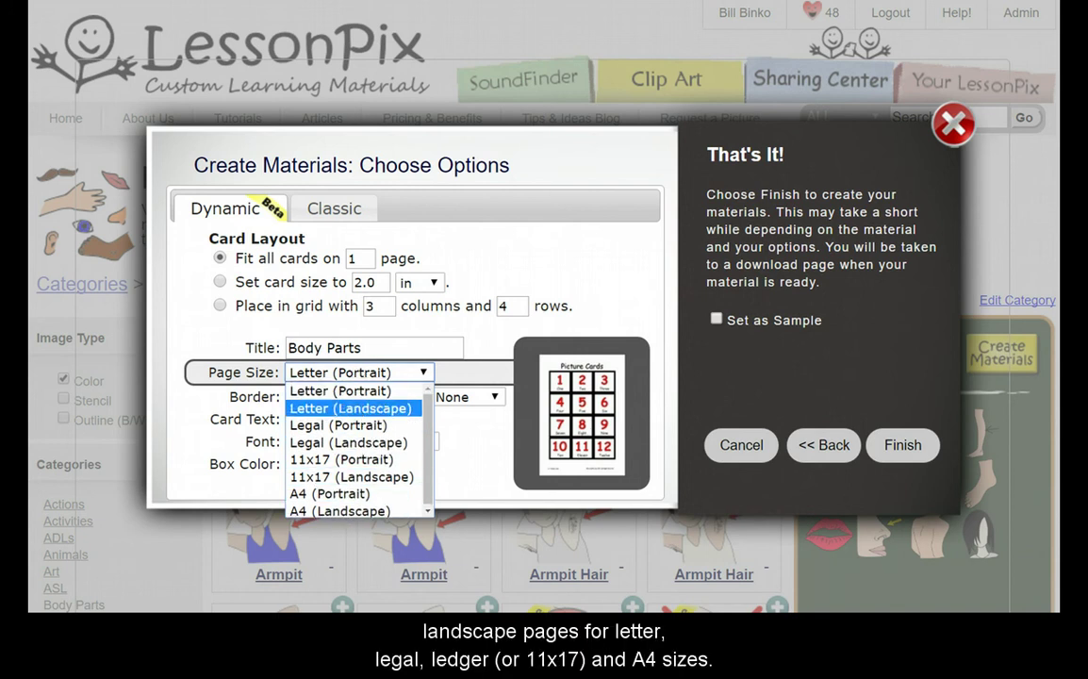
left_click(336, 411)
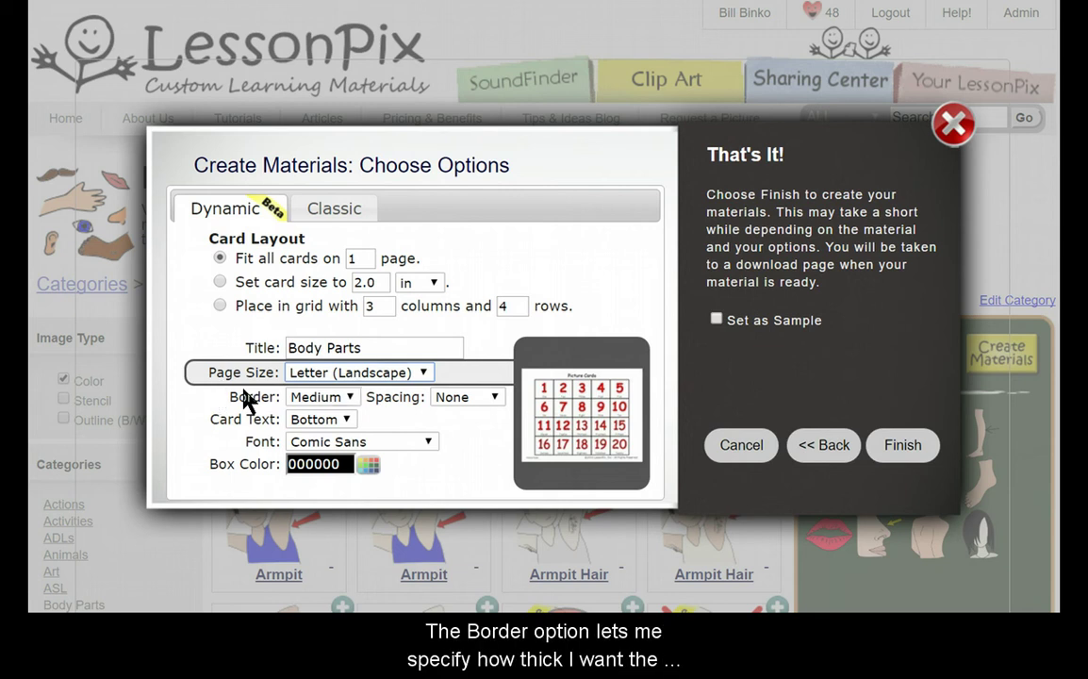
Use Medium borders, Wide spacing, Century Gothic text and blue boxes, then generate and download the PDF.
left_click(355, 404)
left_click(356, 406)
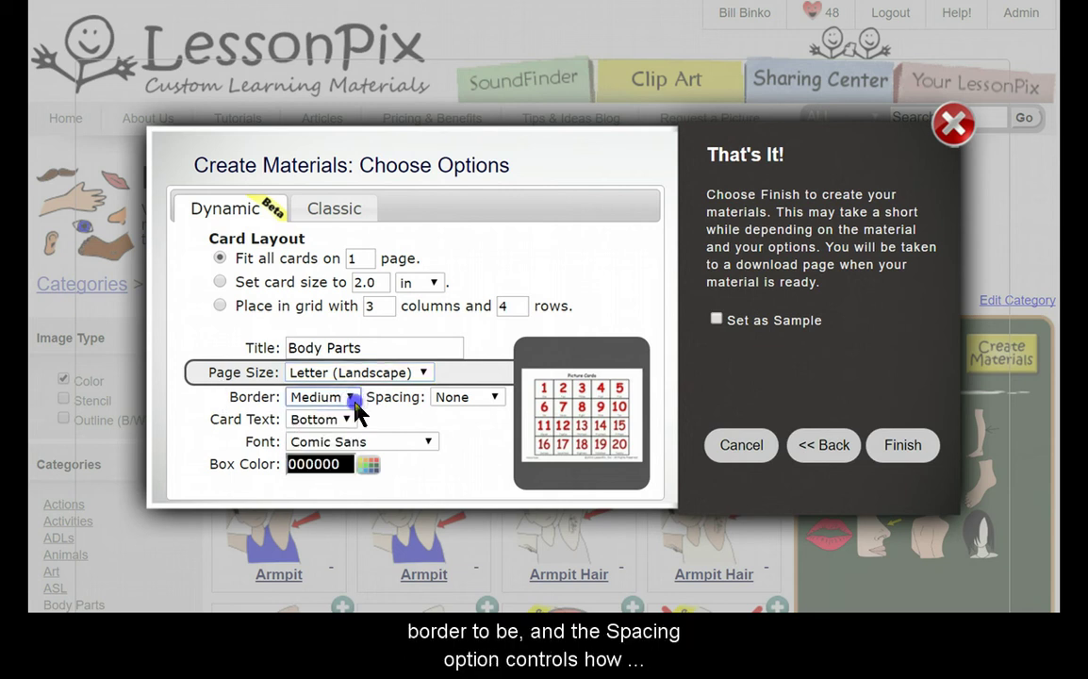
left_click(483, 404)
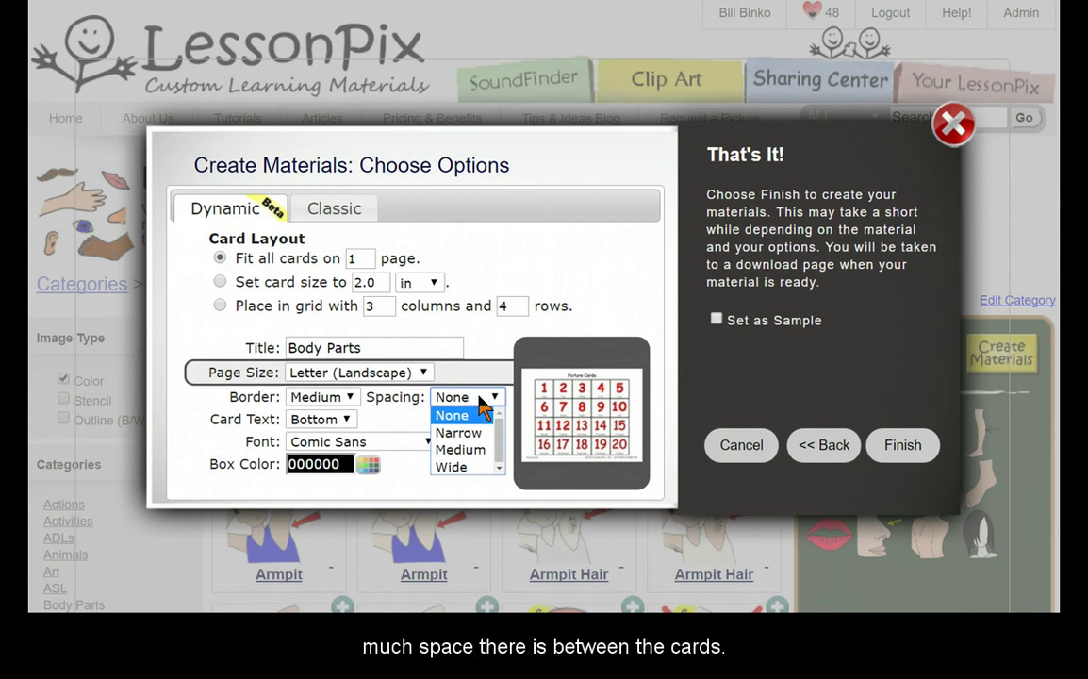
left_click(469, 467)
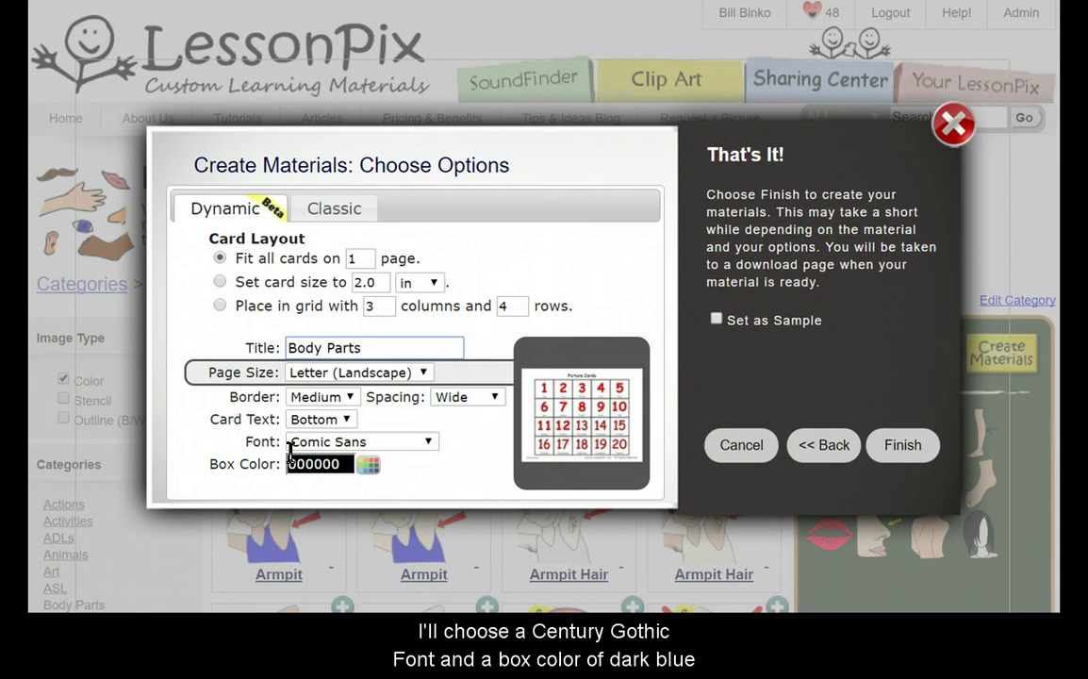
left_click(347, 443)
left_click(403, 177)
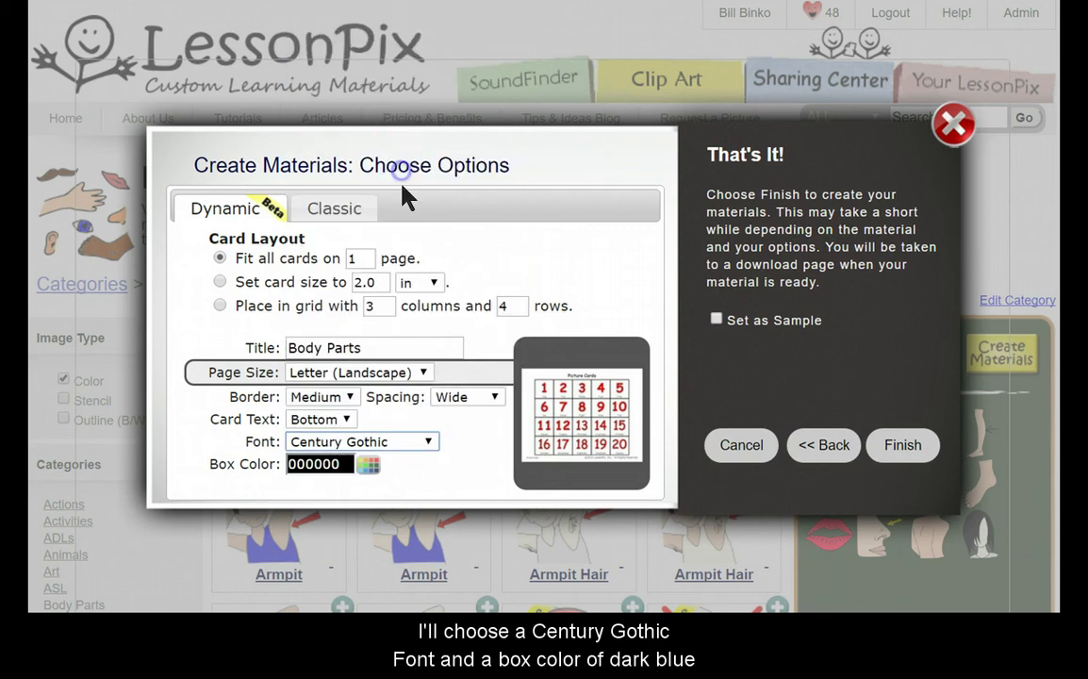
left_click(369, 465)
left_click(494, 496)
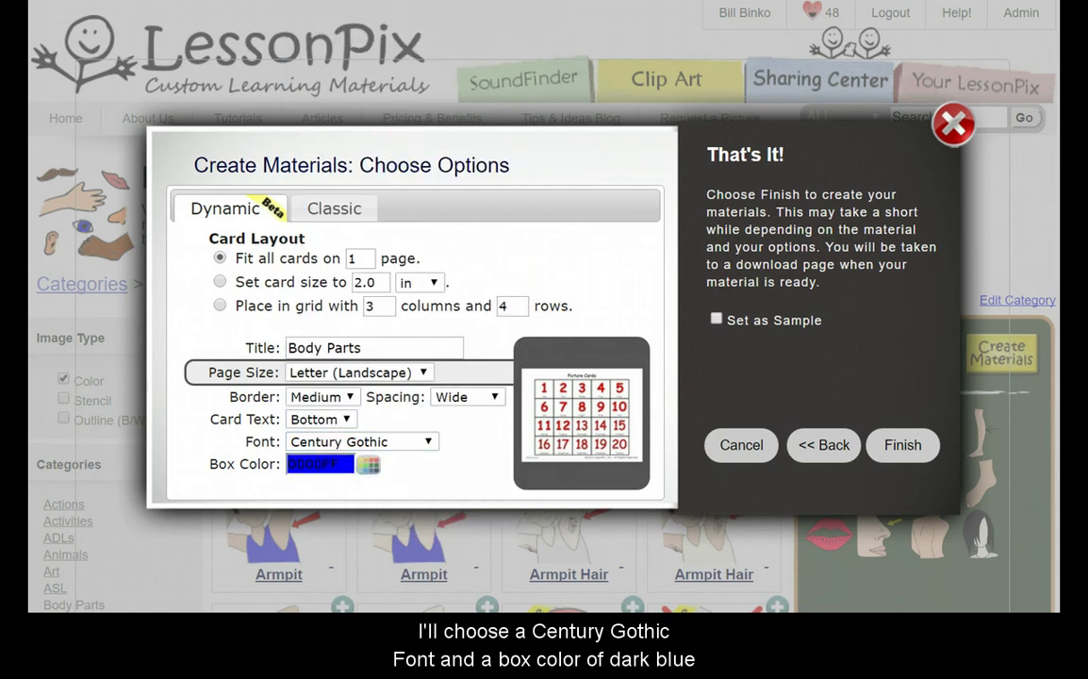
left_click(901, 451)
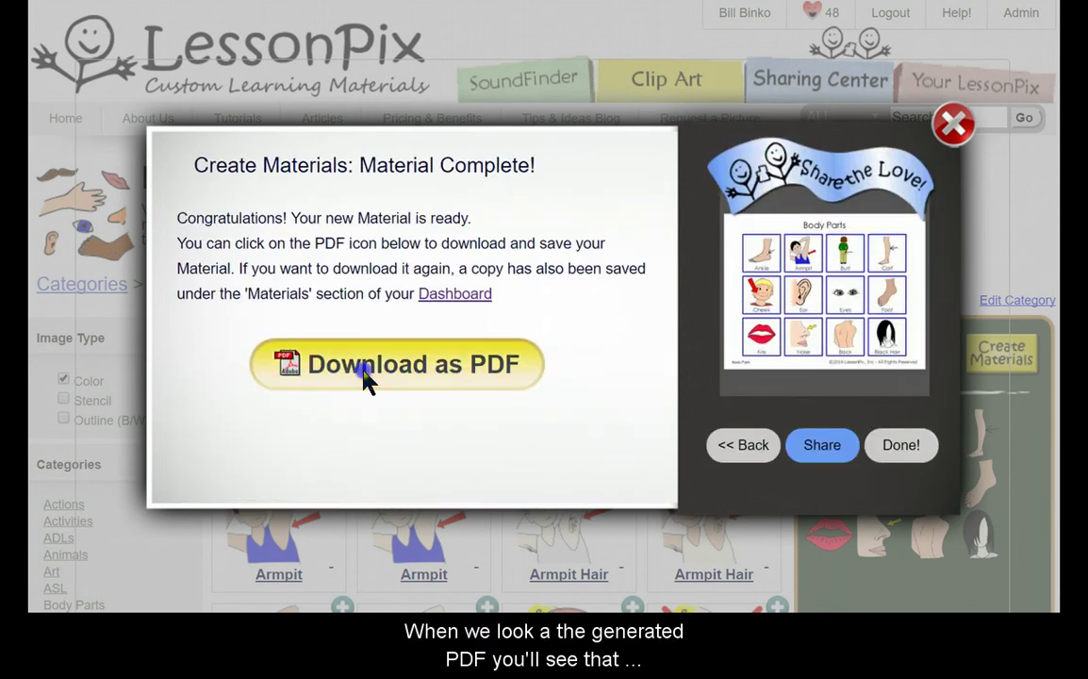
left_click(366, 378)
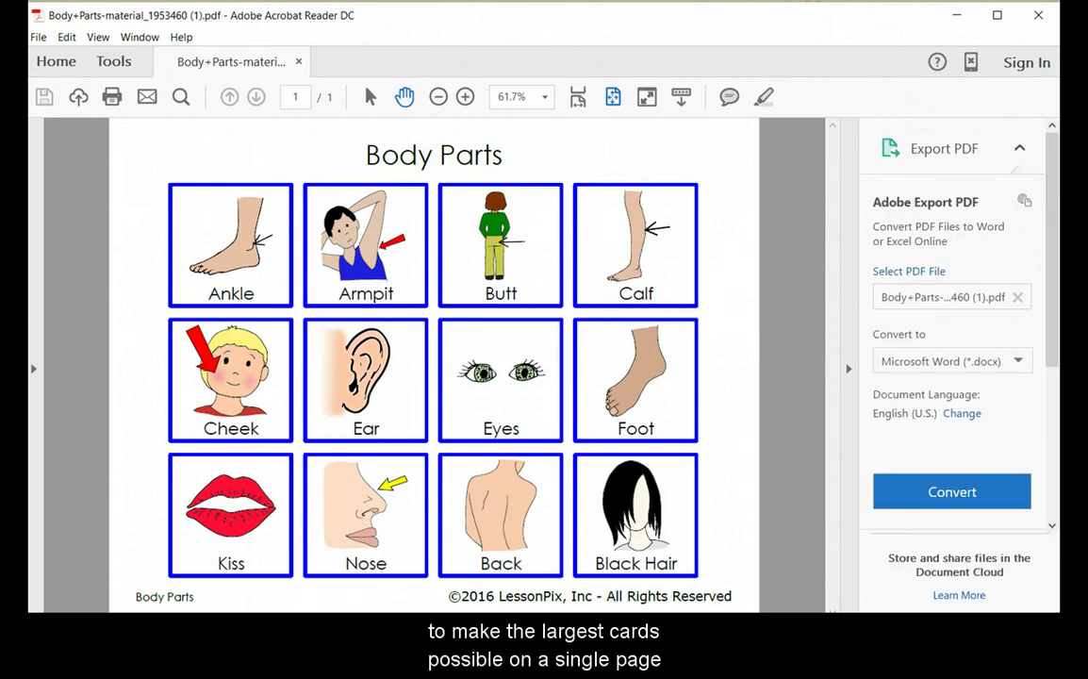
Change Fit all cards to 3 pages, regenerate, and download the new PDF.
left_click(1039, 16)
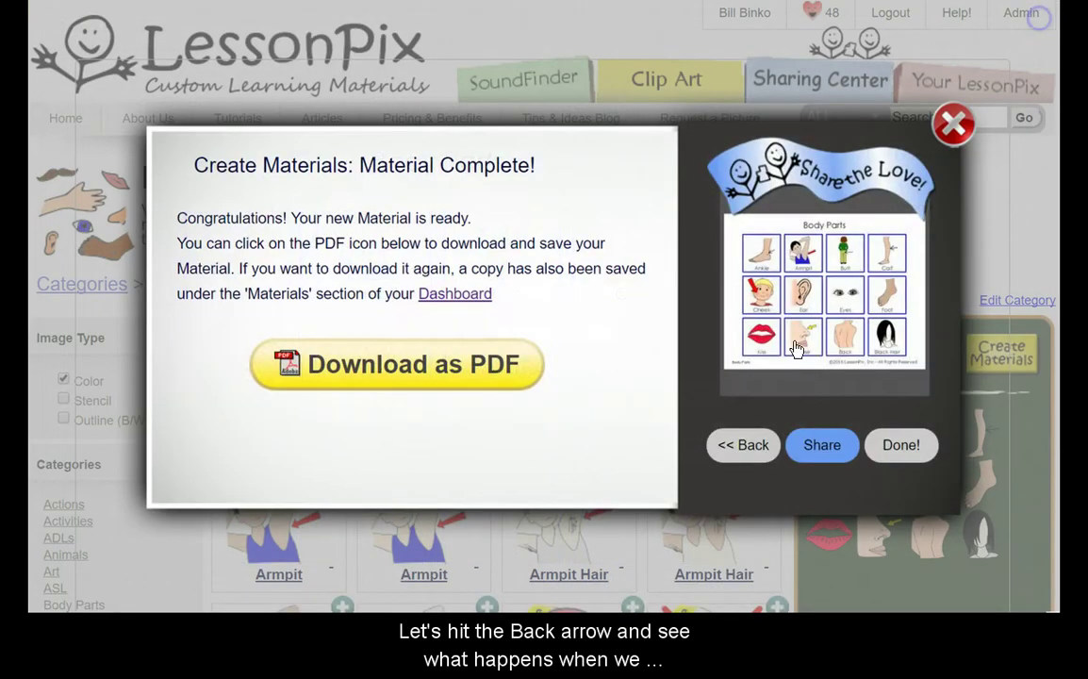
left_click(745, 451)
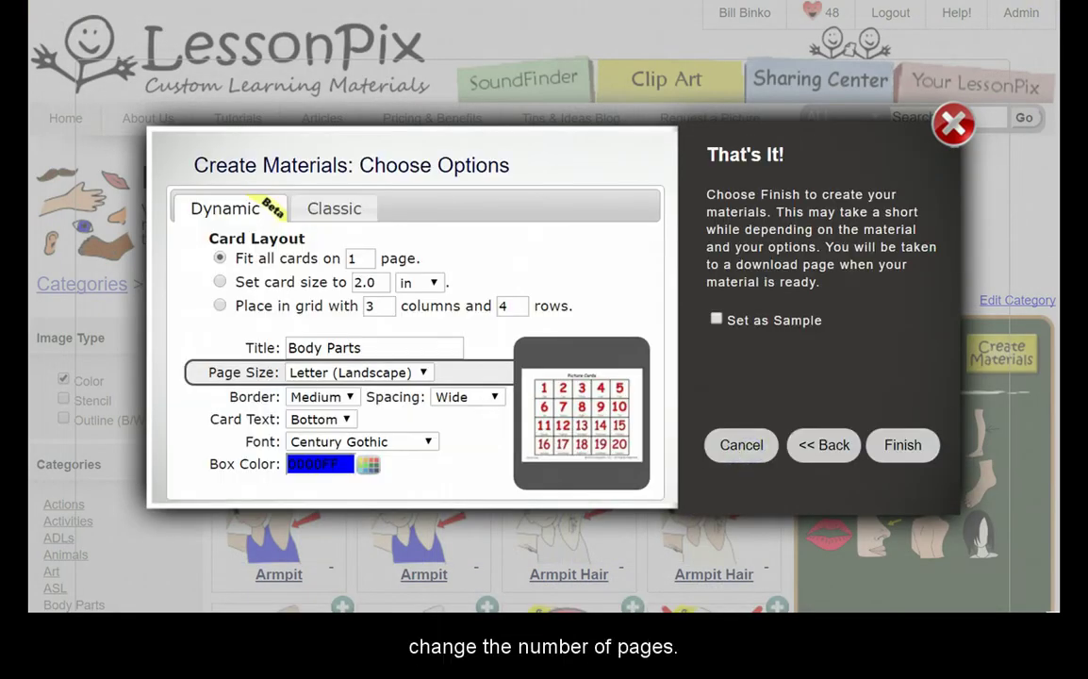
double_click(367, 257)
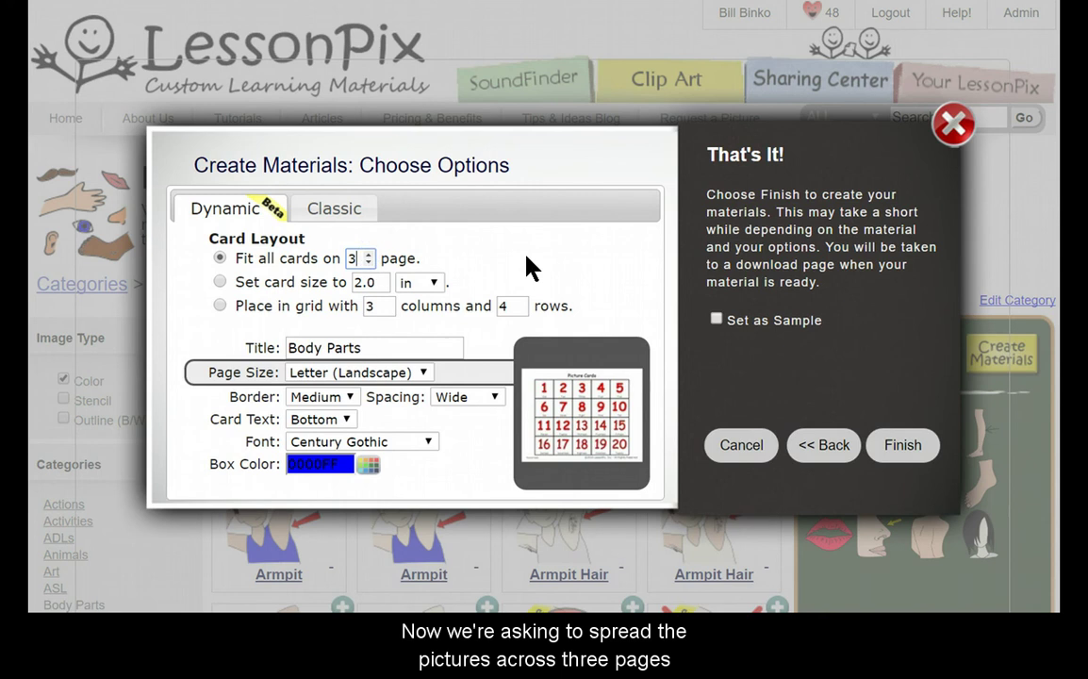
left_click(901, 447)
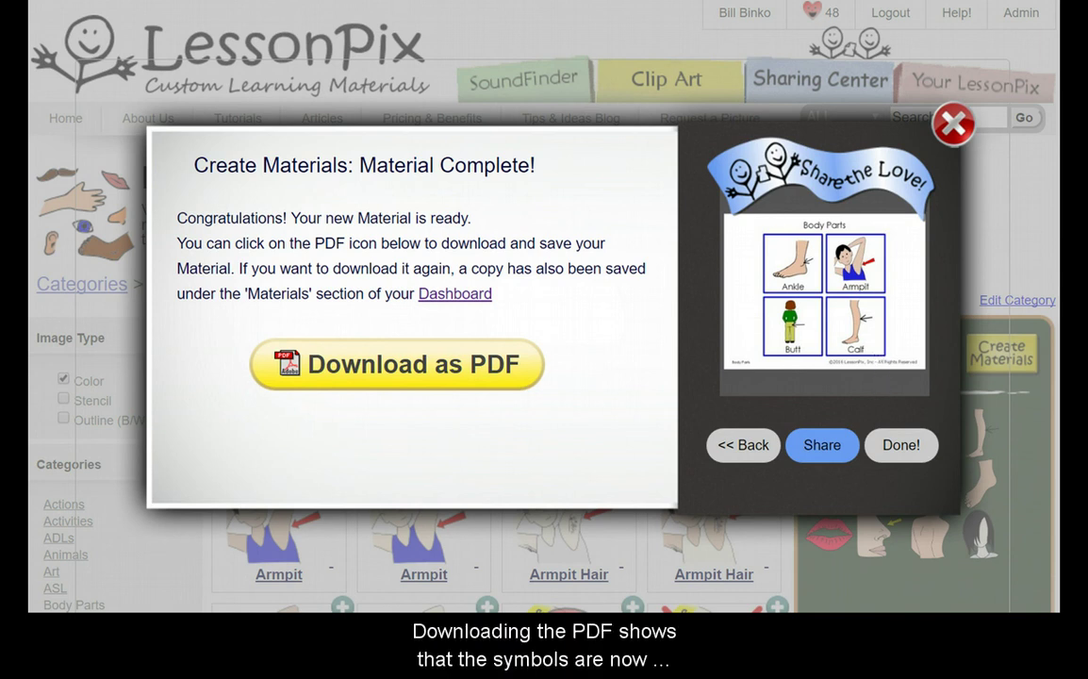
left_click(296, 364)
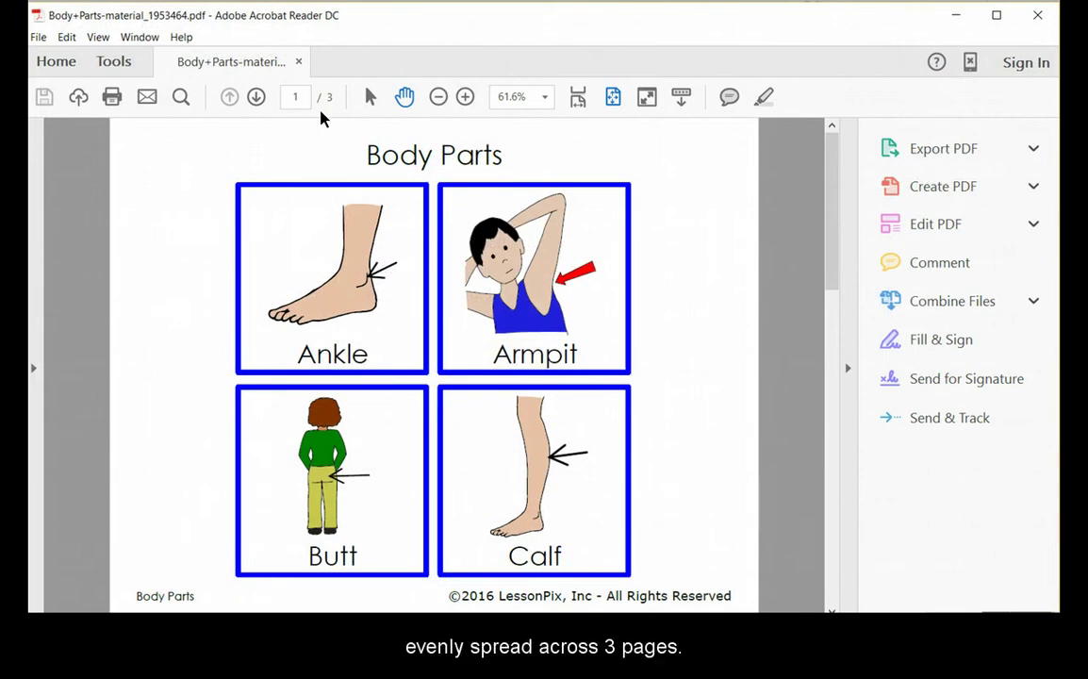
Page through pages 2 and 3 of the PDF, then close Acrobat Reader.
left_click(256, 96)
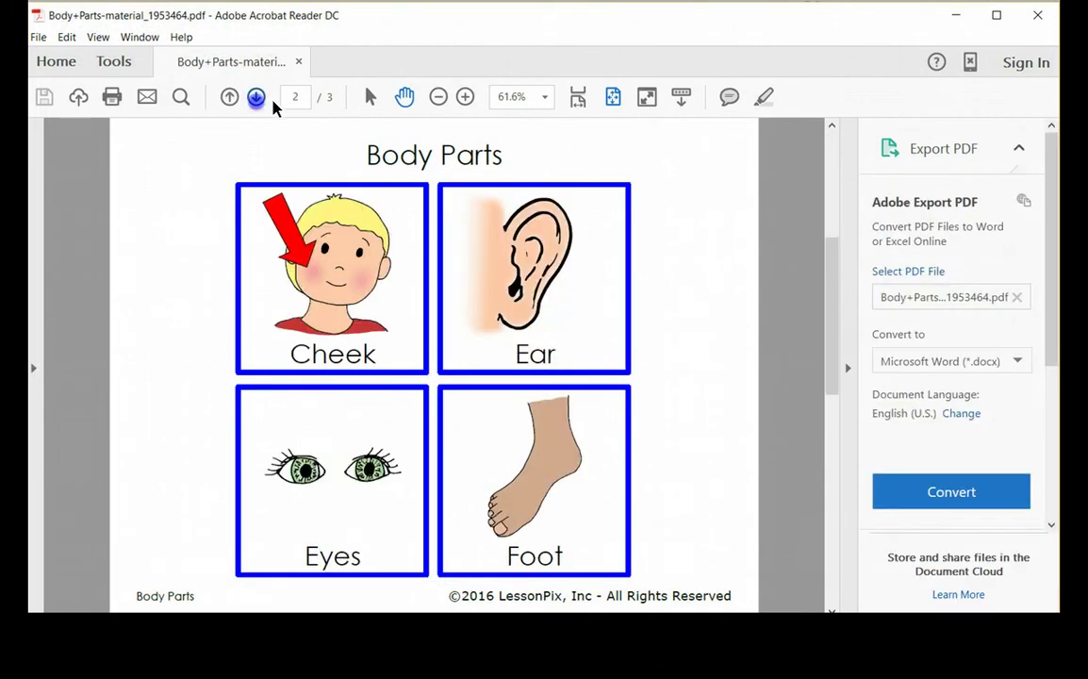
left_click(256, 96)
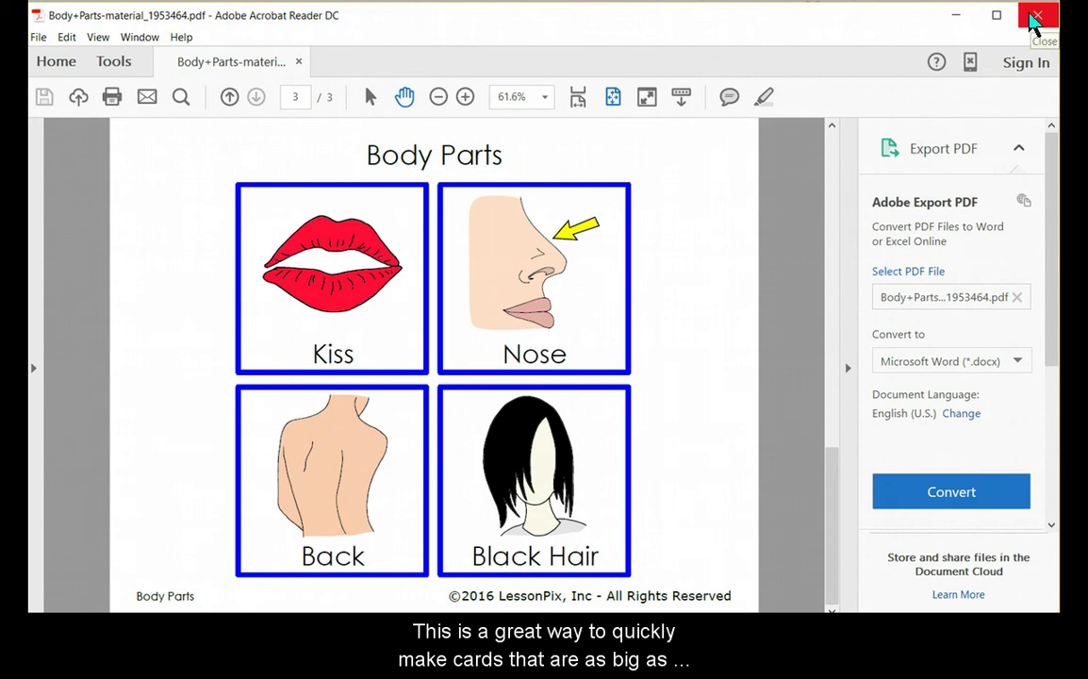
left_click(1034, 19)
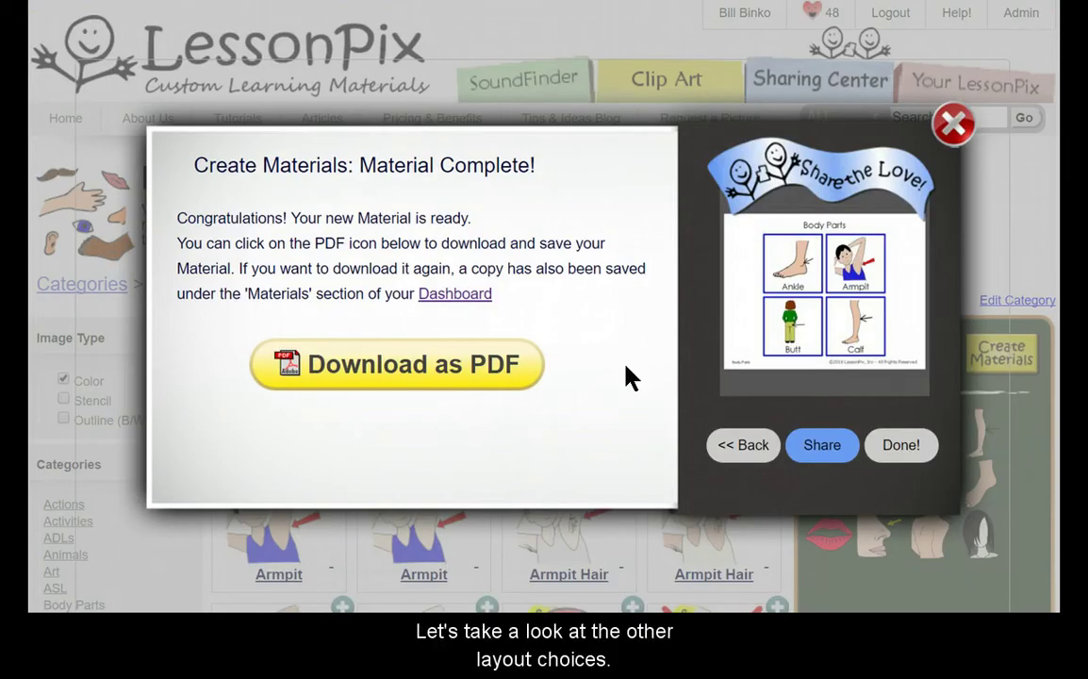
Go back and set an exact card size of 2.3 in.
left_click(744, 447)
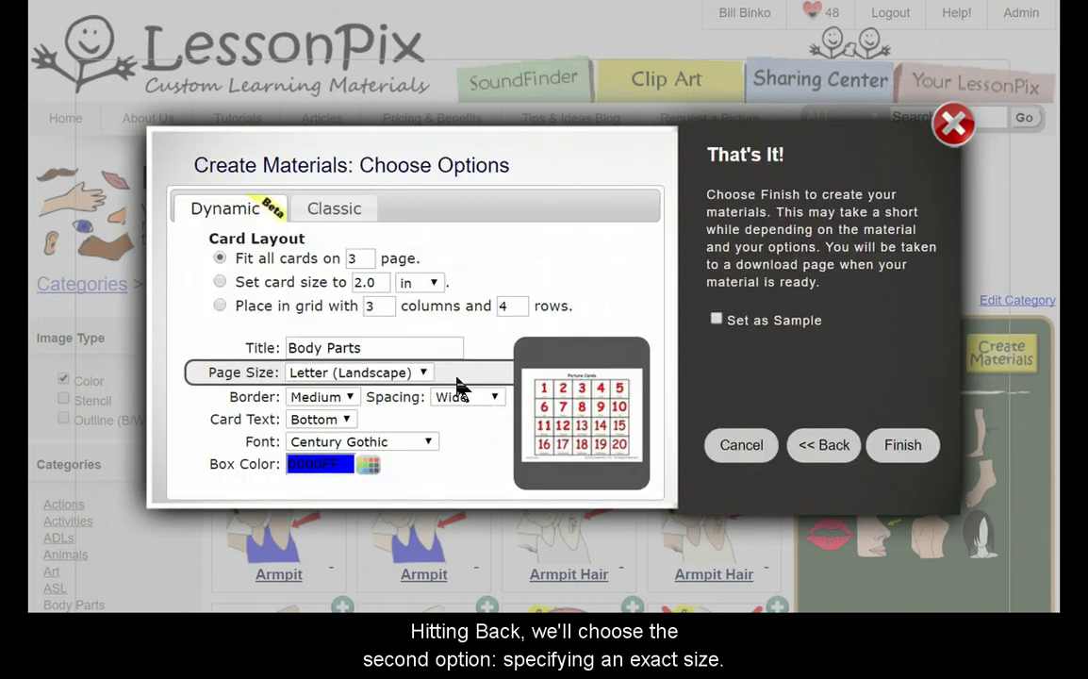
left_click(220, 282)
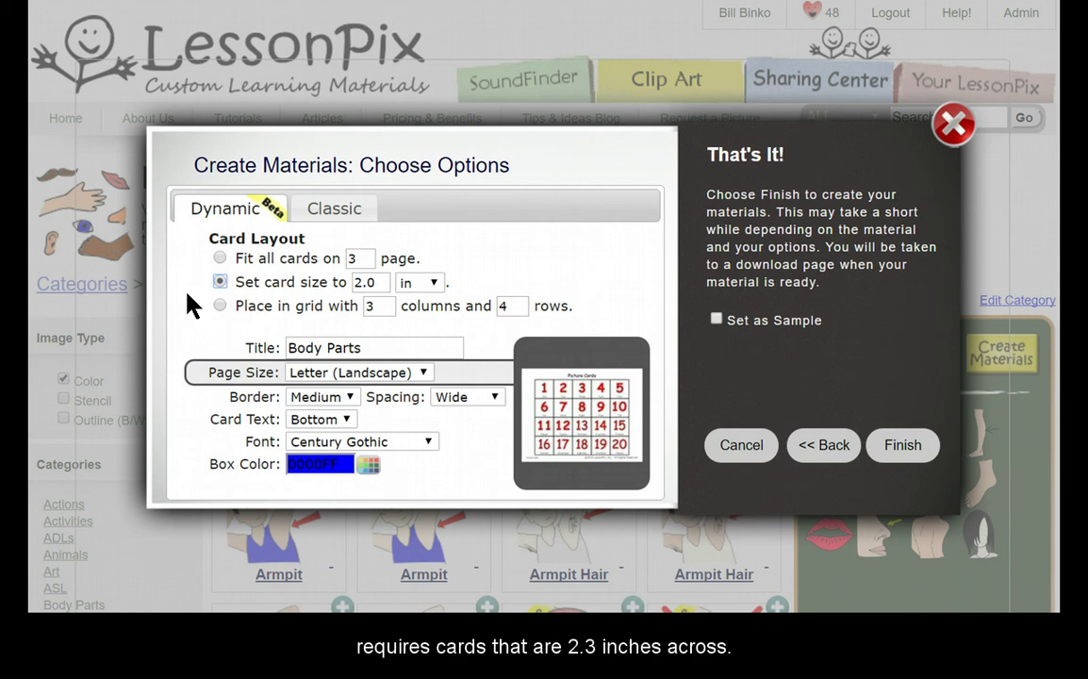
left_click(382, 282)
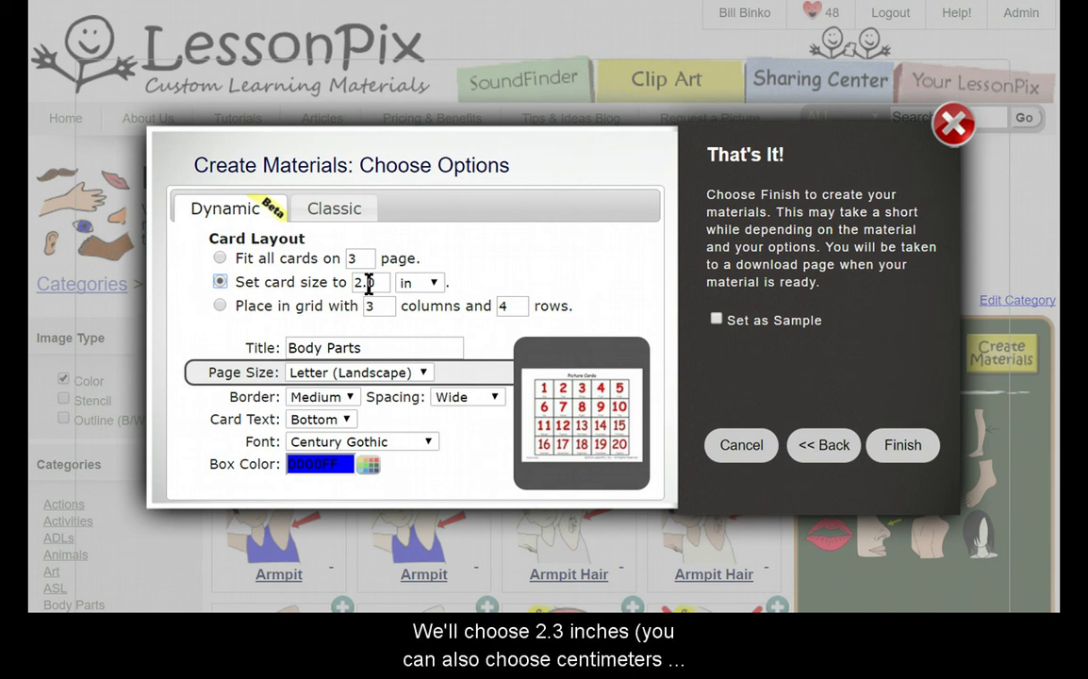
key("BackSpace")
type("3")
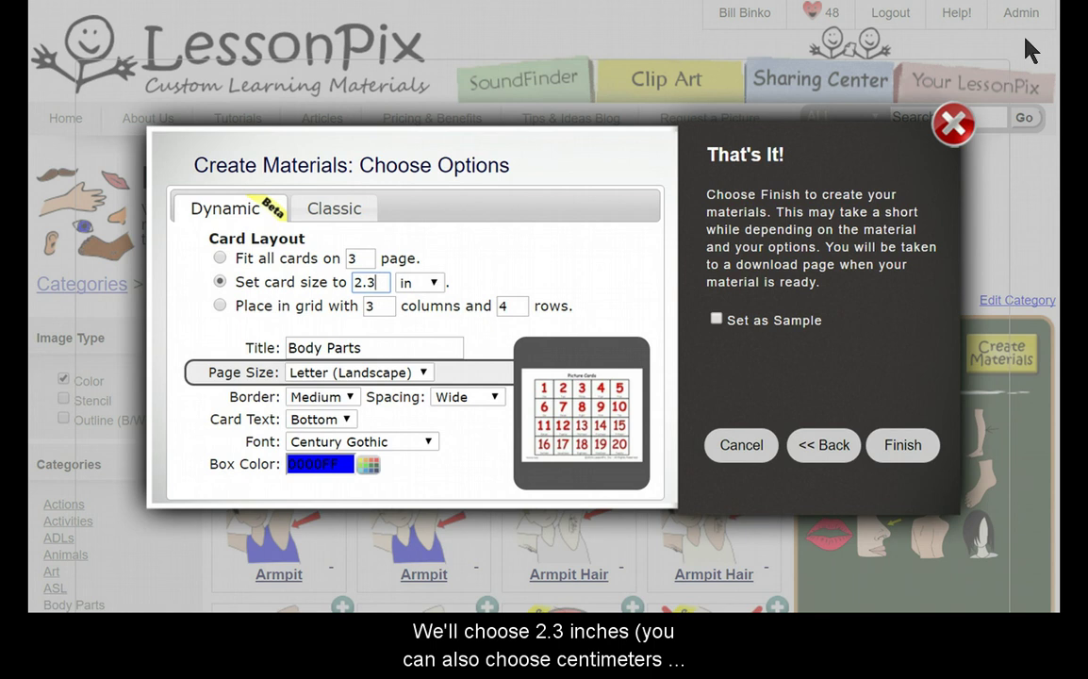
left_click(435, 281)
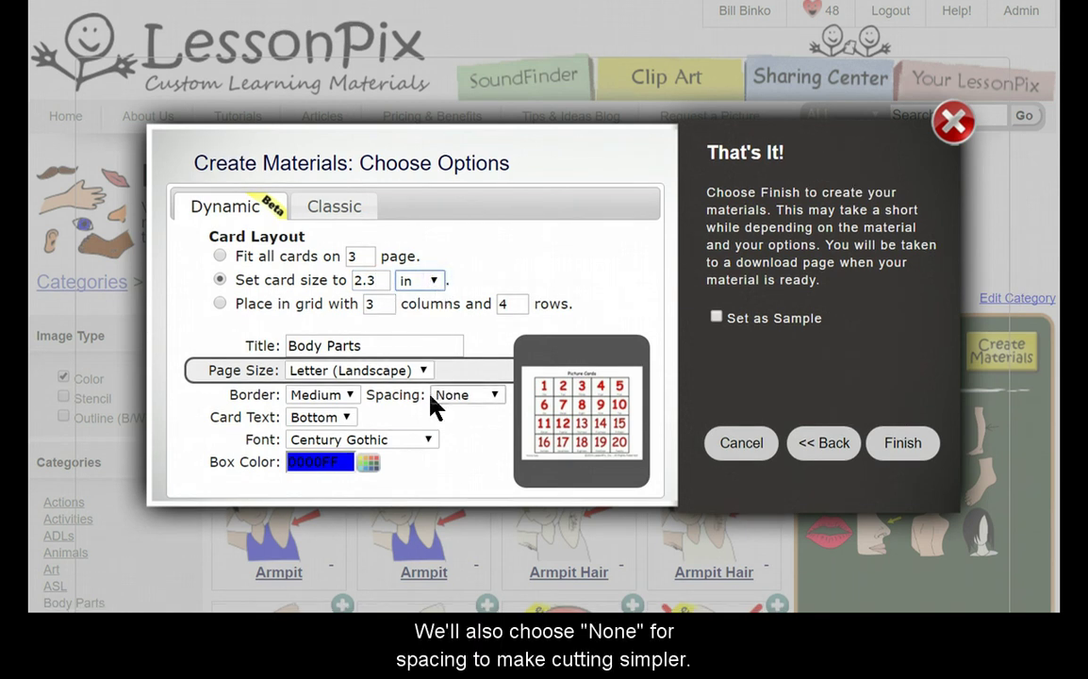
Set spacing between cards to None and regenerate the cards.
left_click(458, 395)
left_click(464, 410)
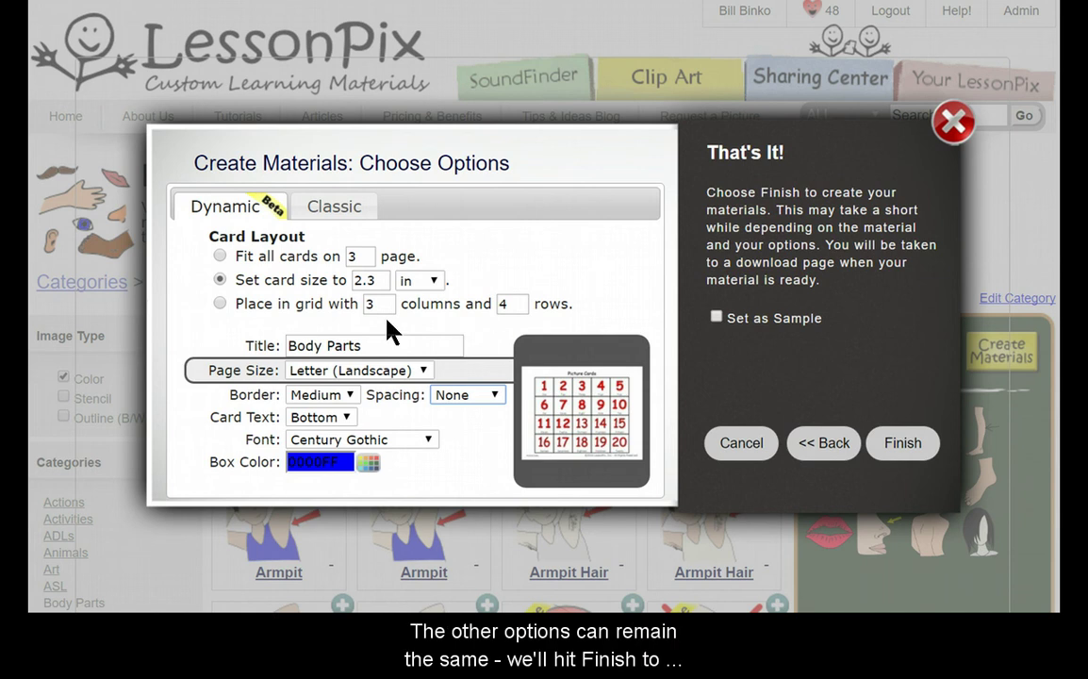
left_click(911, 449)
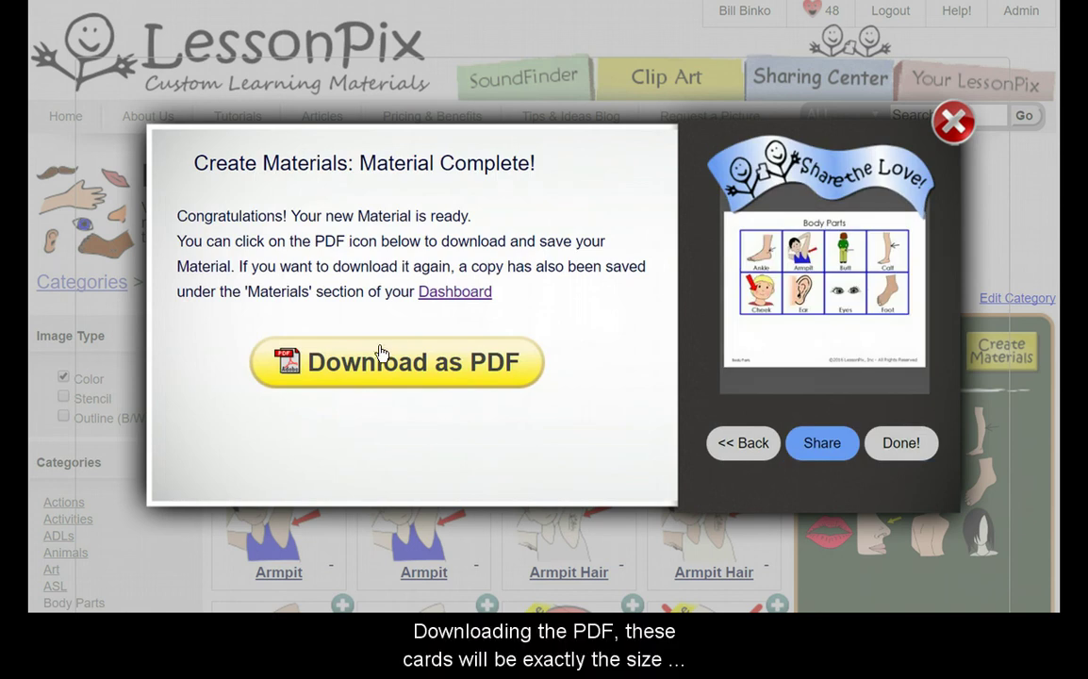
Download the 2.3 in cards PDF and check both pages: eight cards, then four.
left_click(381, 354)
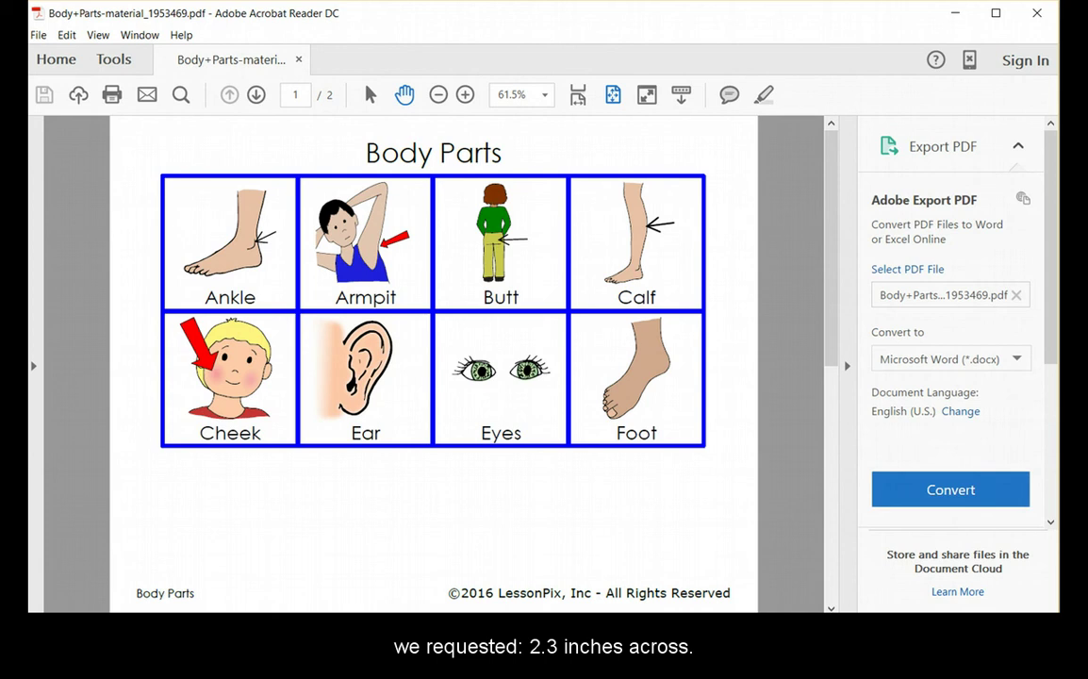
left_click(254, 95)
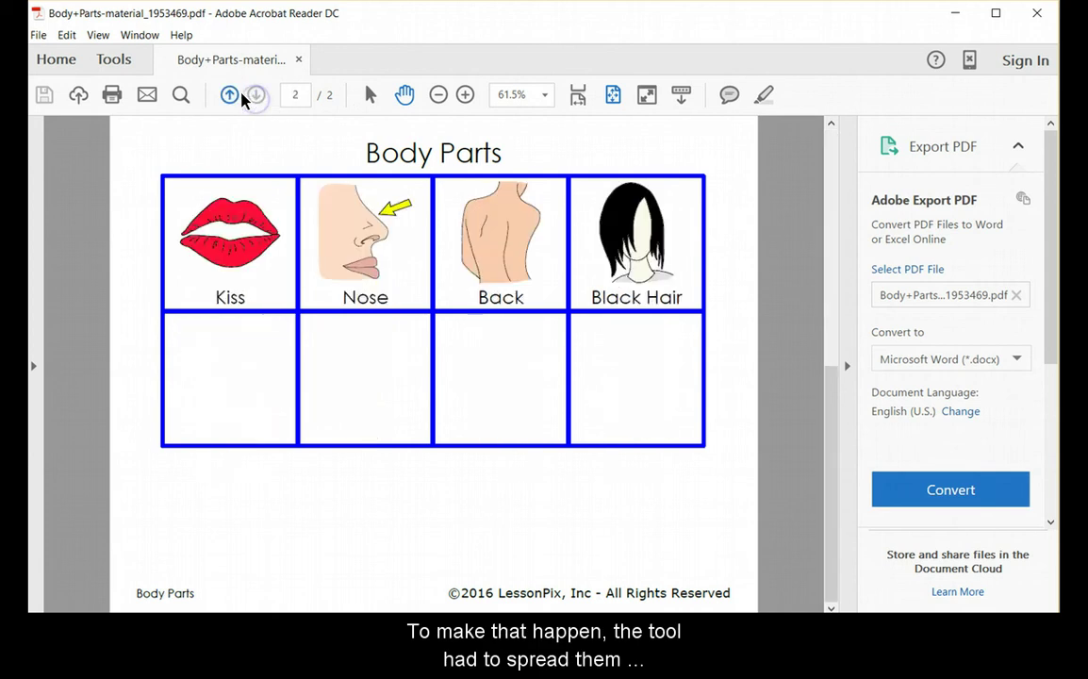
left_click(230, 94)
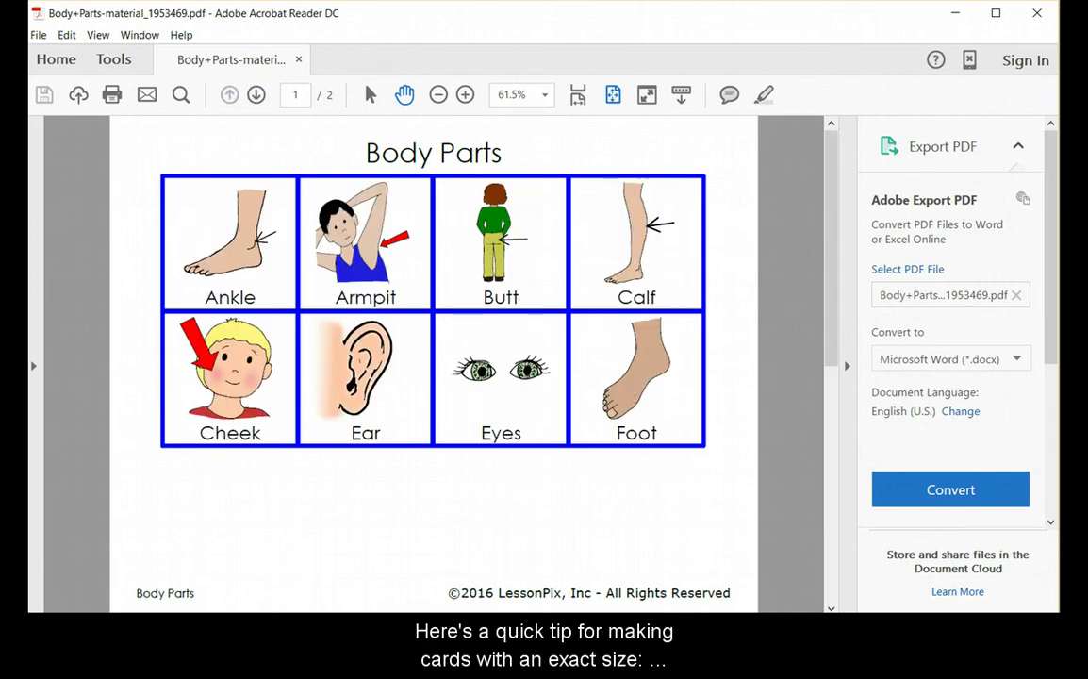
Open the Print dialog to confirm both pages print at Actual size.
left_click(135, 94)
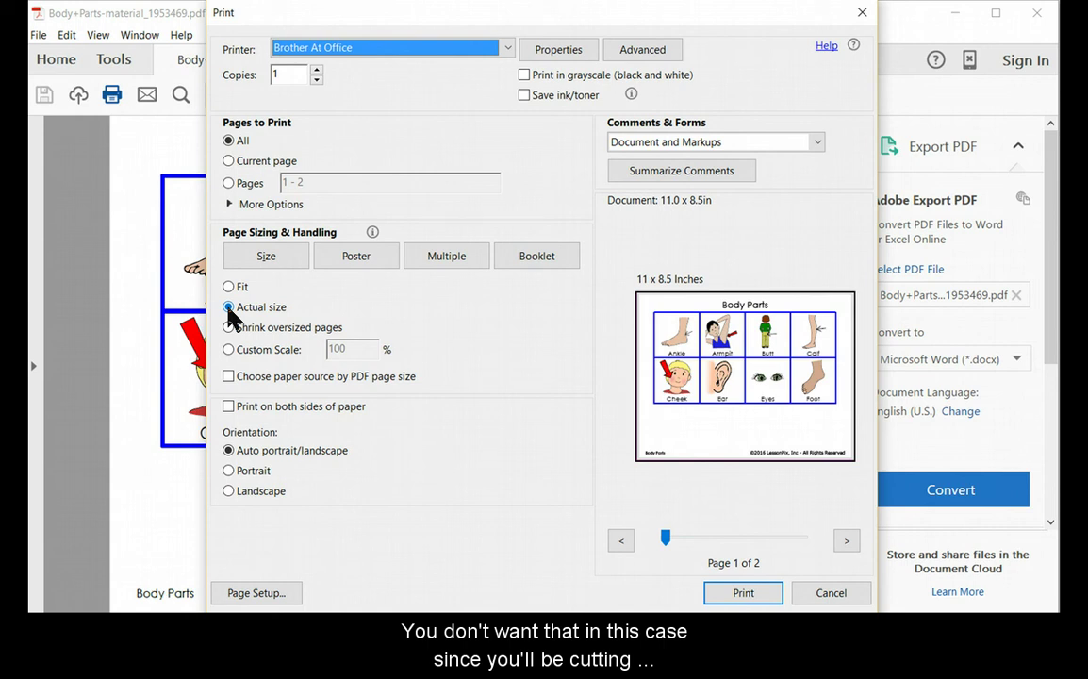
Cancel printing, close the PDF reader and return to the Body Parts card layout options.
left_click(831, 592)
left_click(1037, 13)
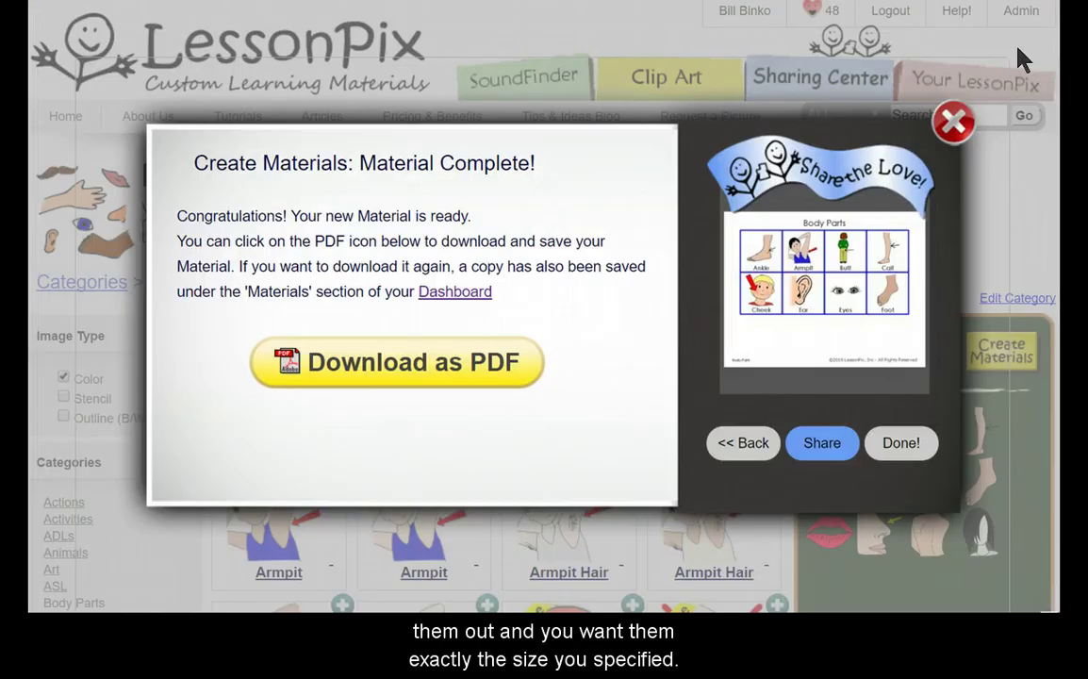
left_click(757, 448)
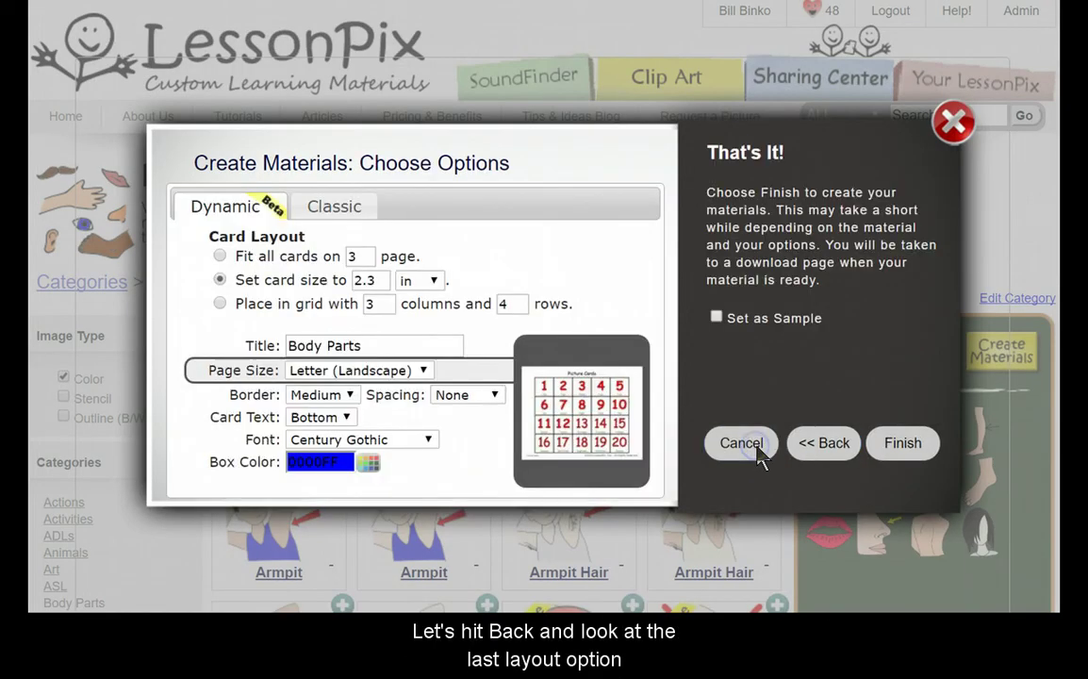
Switch to 'Place in grid with' 6 columns and 2 rows, then generate the cards.
left_click(220, 304)
double_click(364, 301)
double_click(507, 303)
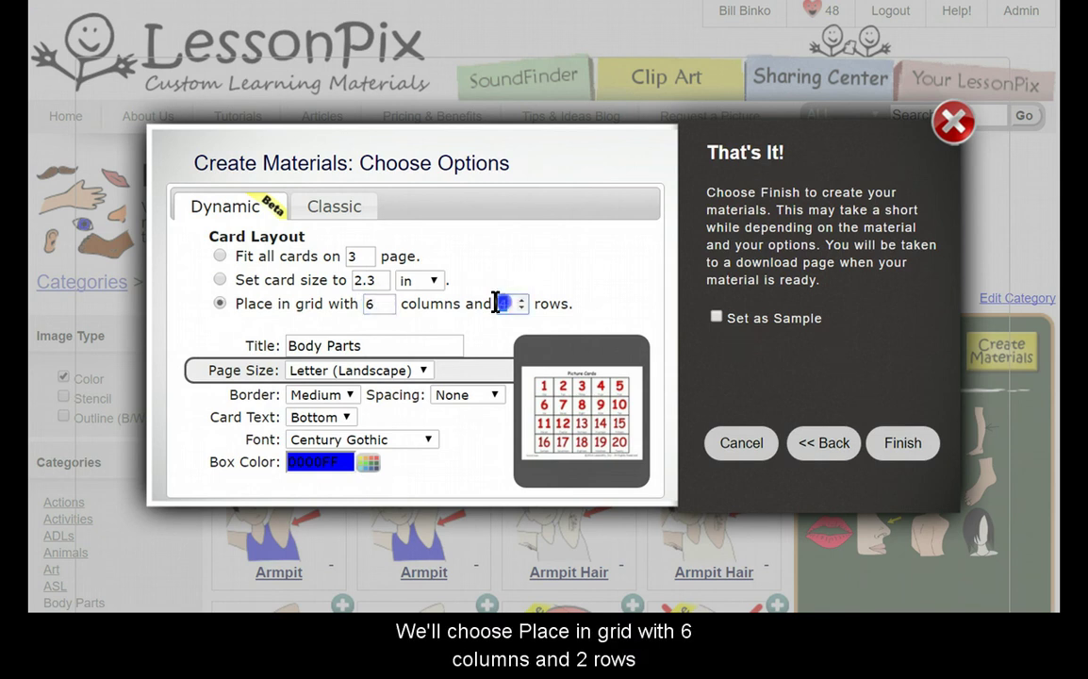
type("2")
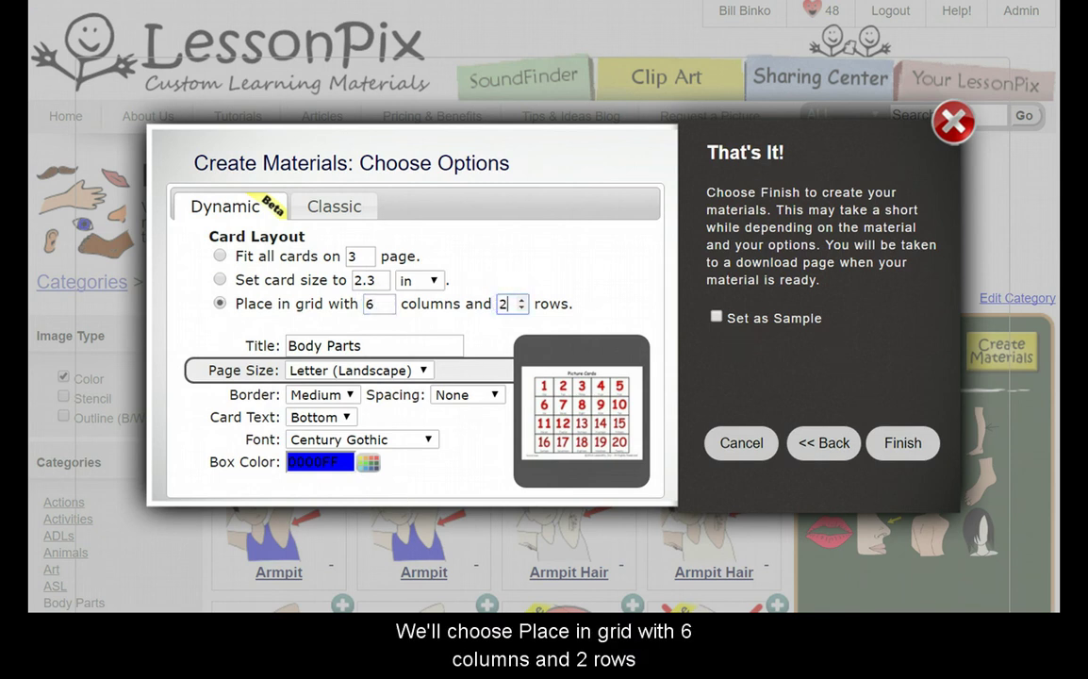
left_click(915, 451)
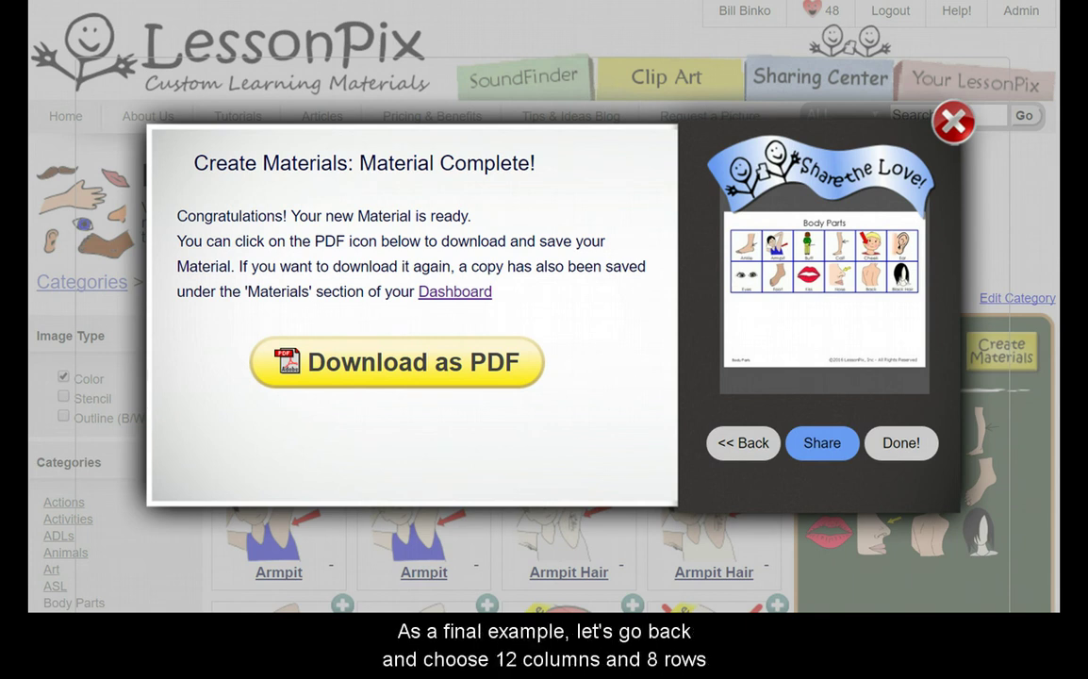
Go back and regenerate the Body Parts cards with the grid changed to 12 columns and 8 rows.
left_click(744, 444)
double_click(369, 303)
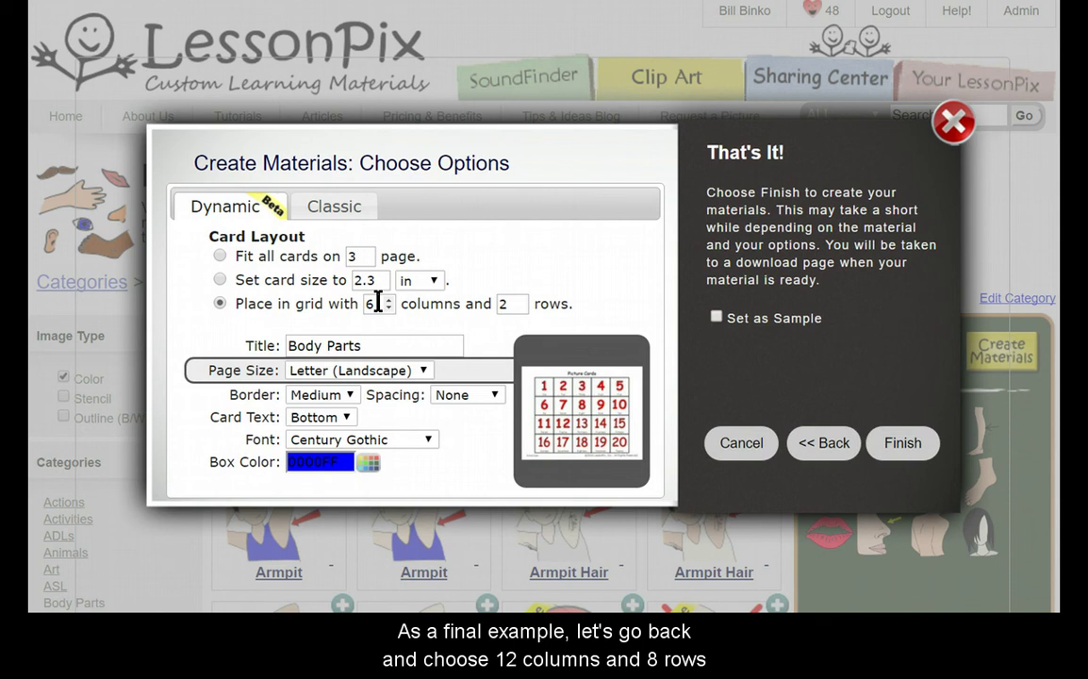
type("12")
double_click(503, 304)
type("8")
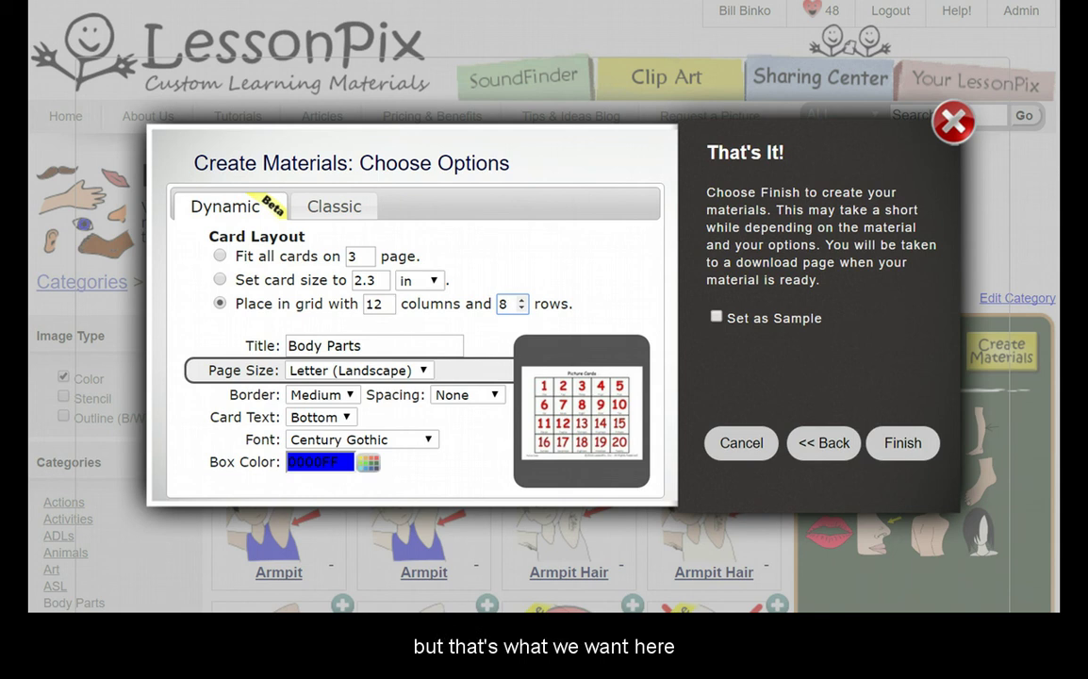
left_click(911, 445)
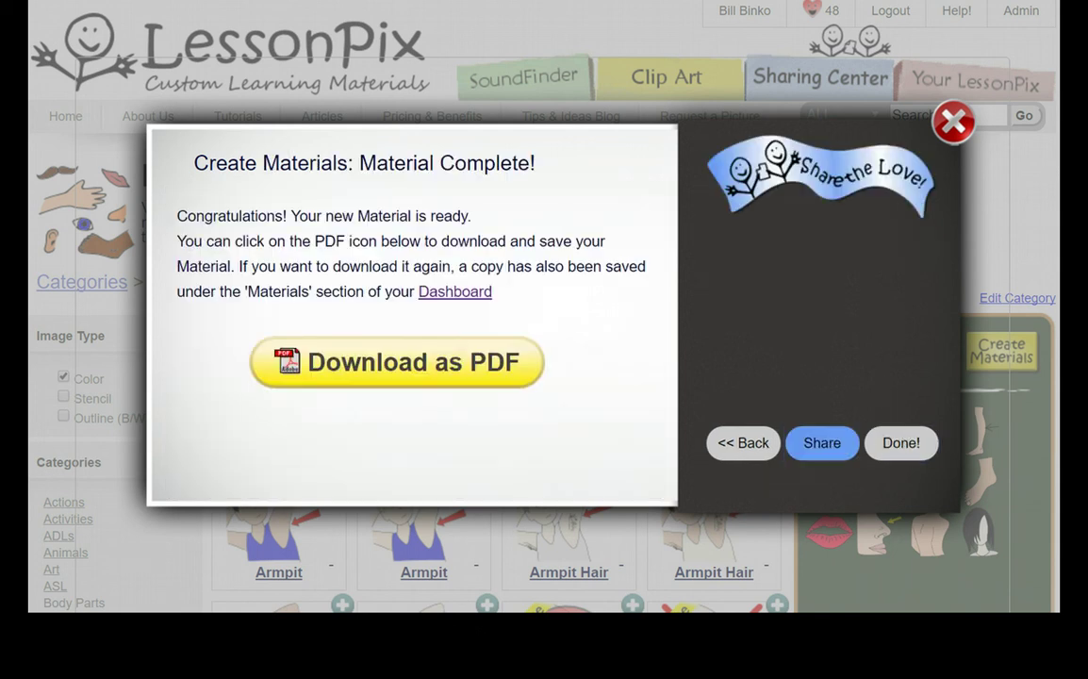
Download the 12×8 Body Parts grid as a PDF and view it in Acrobat Reader.
left_click(357, 362)
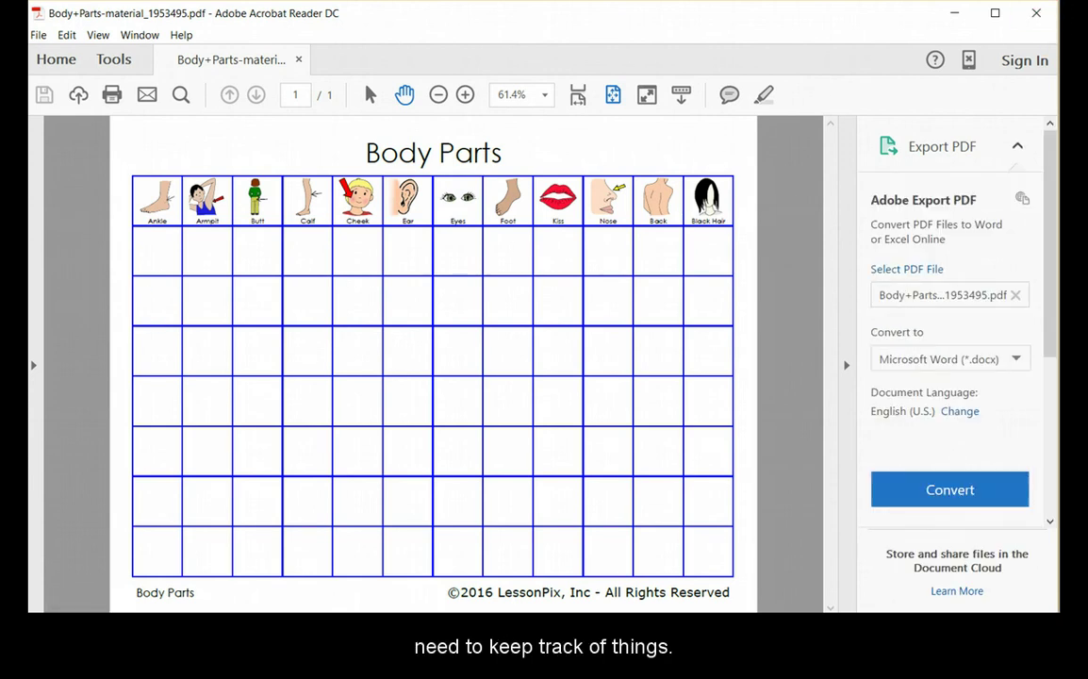
Close Acrobat Reader and go back to the layout options, still at 12 columns by 8 rows.
left_click(1036, 13)
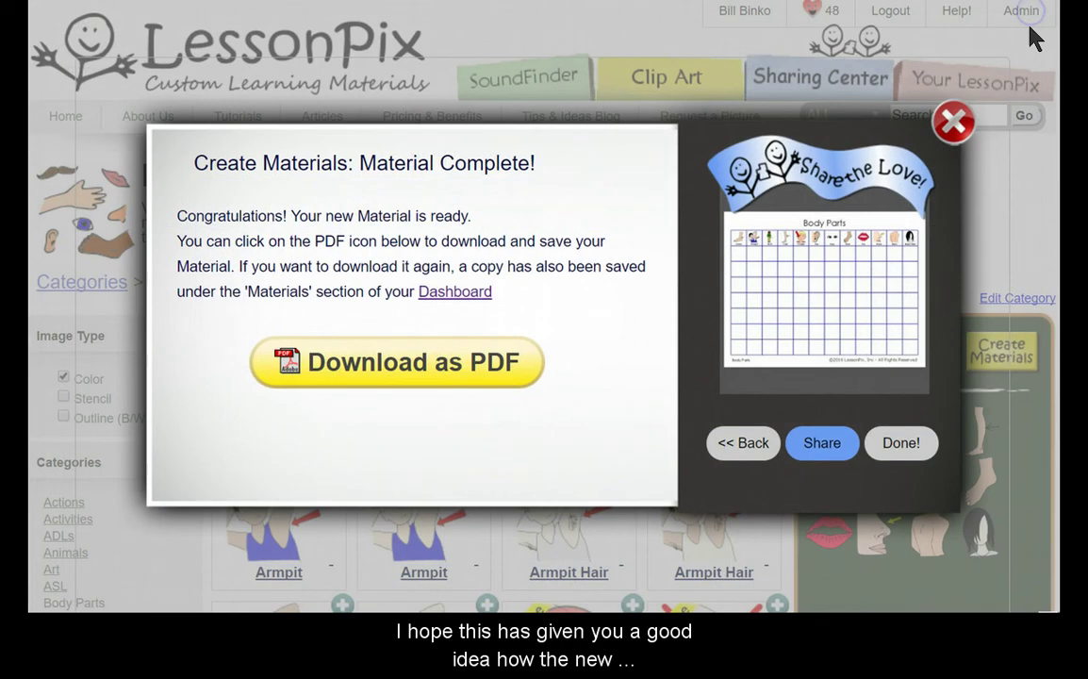
left_click(741, 448)
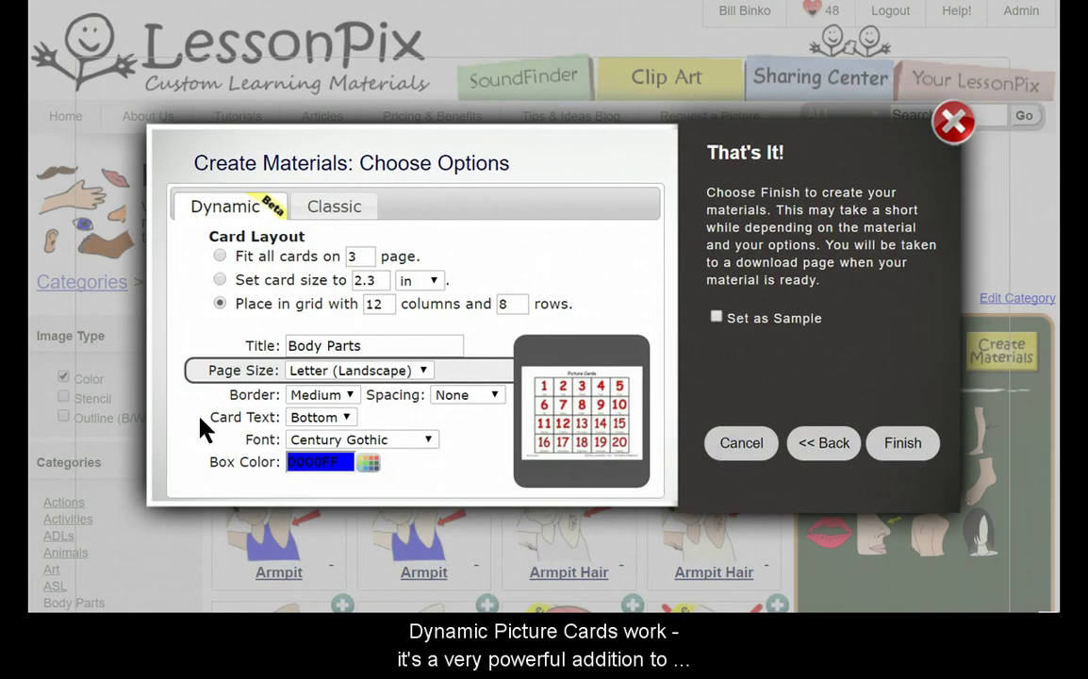